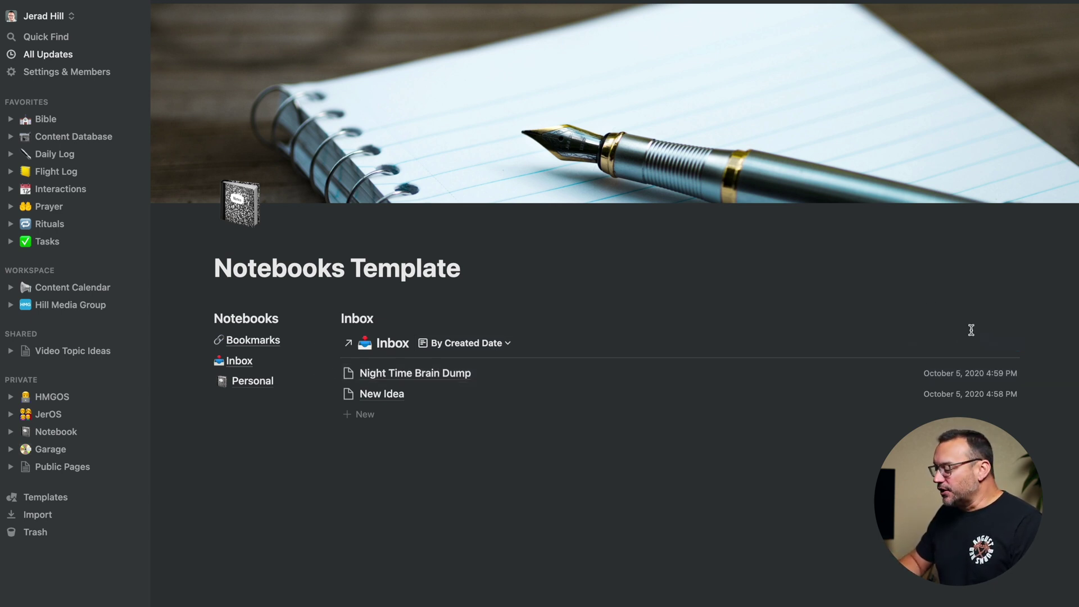
Step: Create a new Inbox note titled 'Topics for Notebooks Video' and close it
click(981, 344)
text(To)
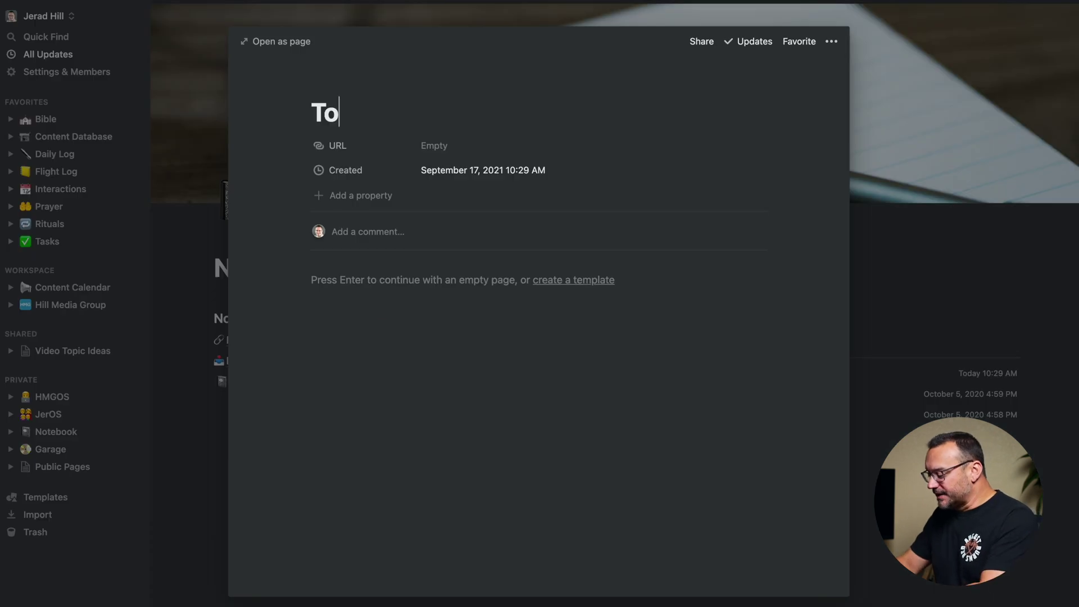
text(pics for Noteboo)
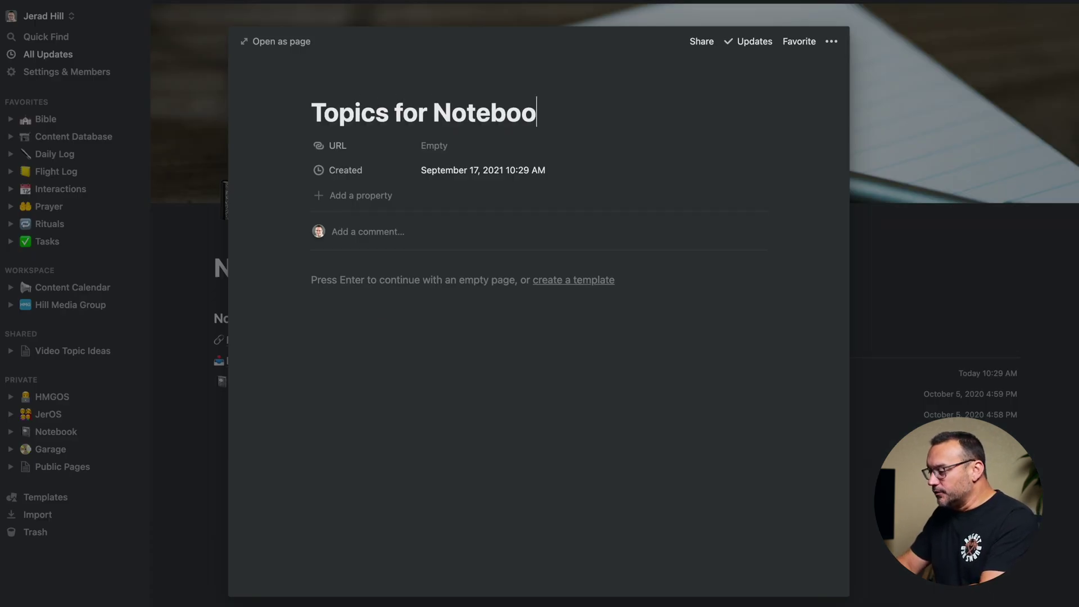
text(ks Video)
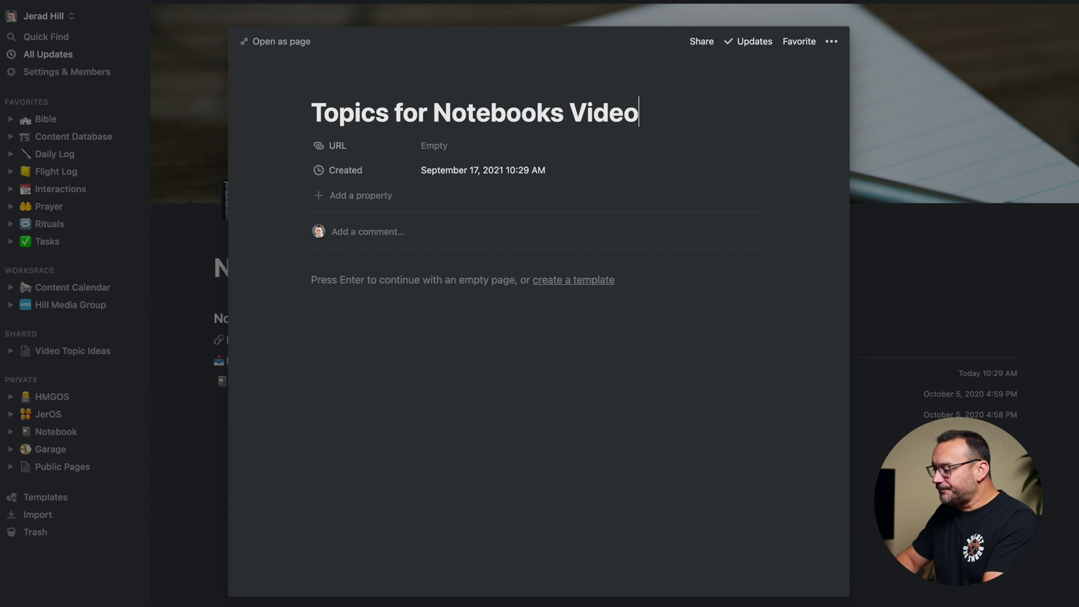
click(938, 314)
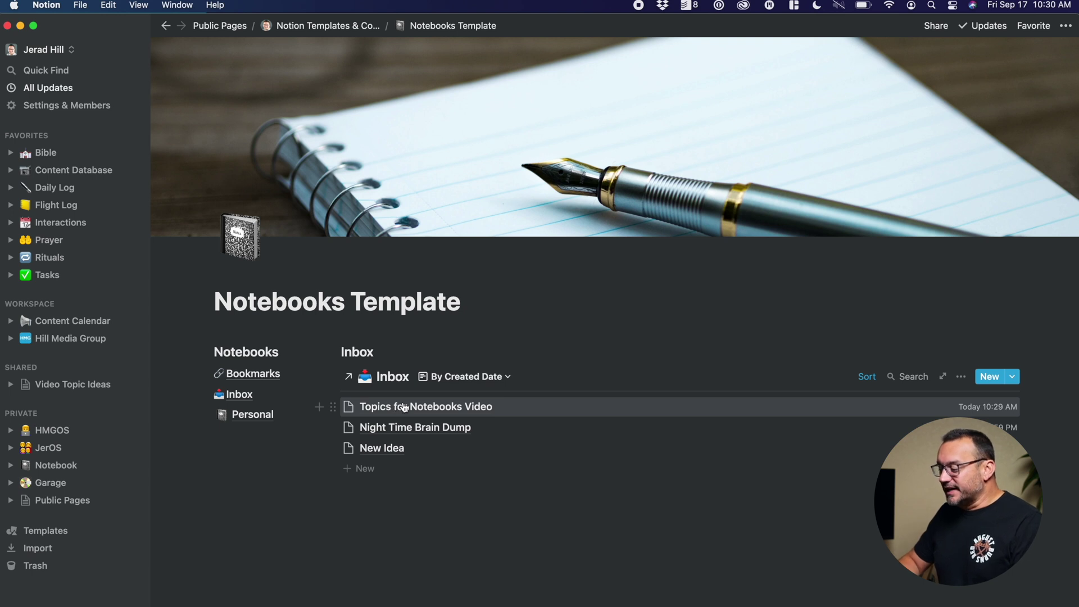
Step: Drag the 'Topics for Notebooks Video' note into Personal, delete it there, and return to the template
drag(405, 407, 254, 416)
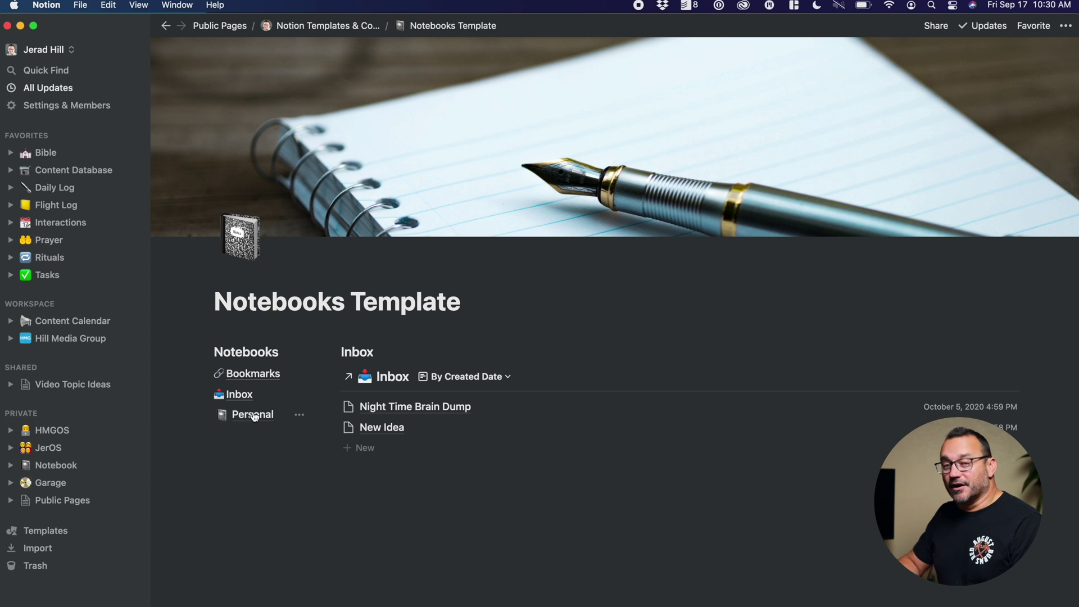
click(254, 416)
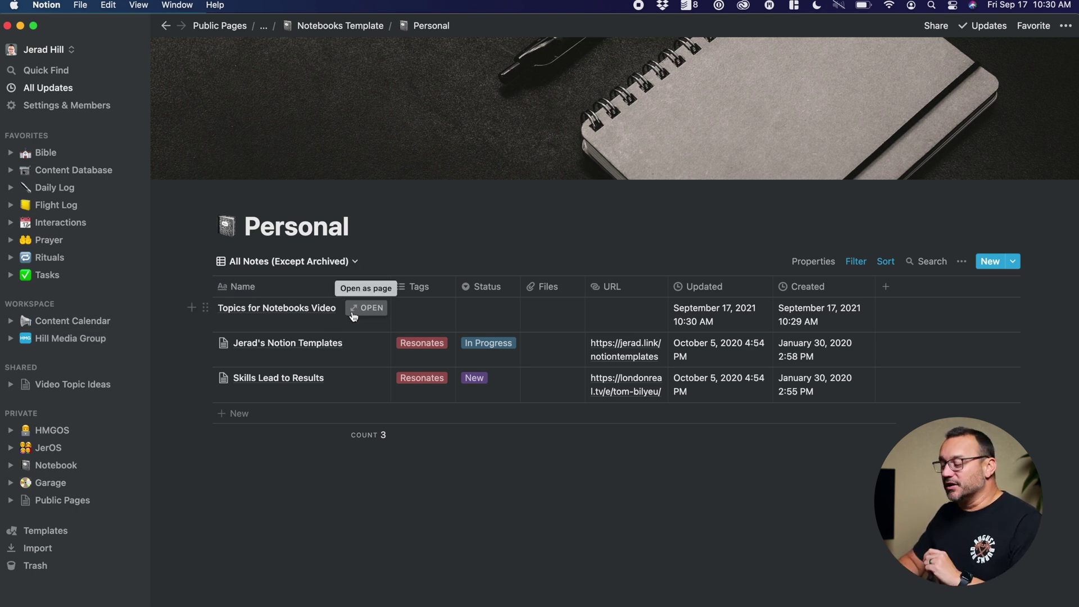
right_click(329, 321)
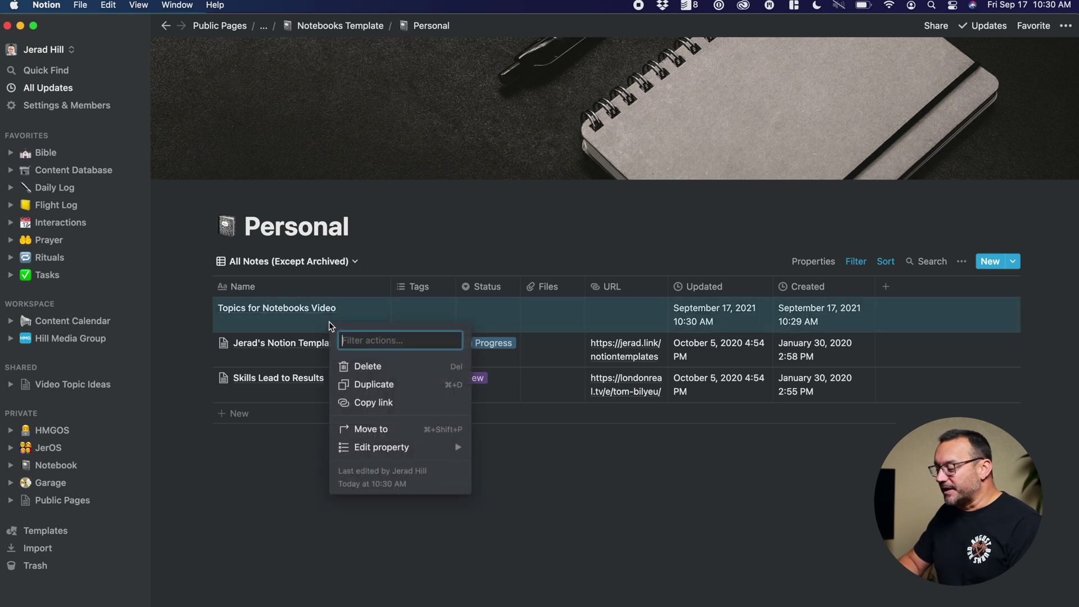
click(351, 363)
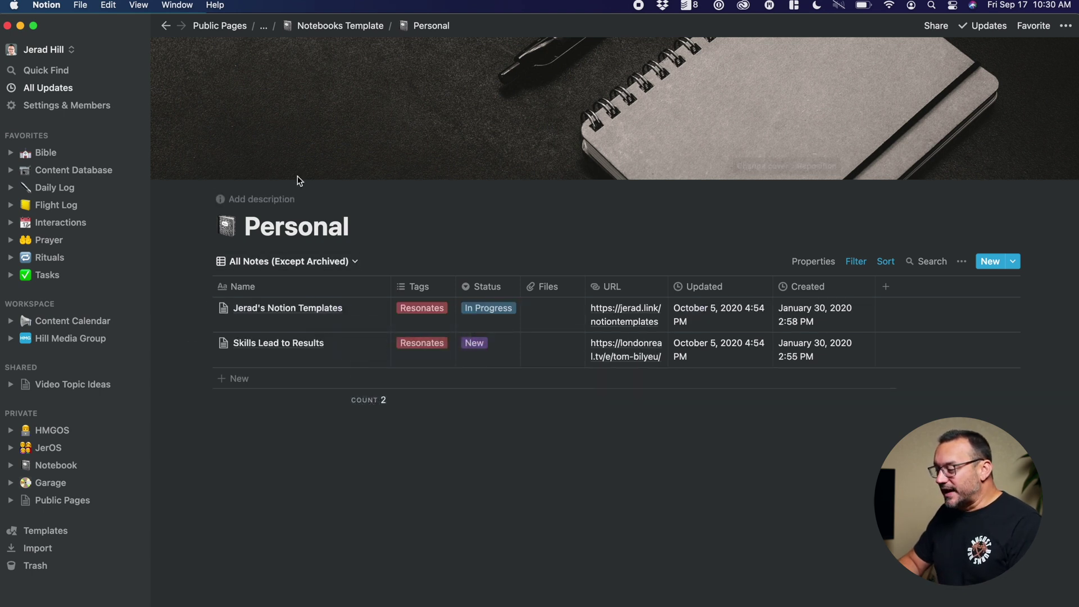
click(322, 24)
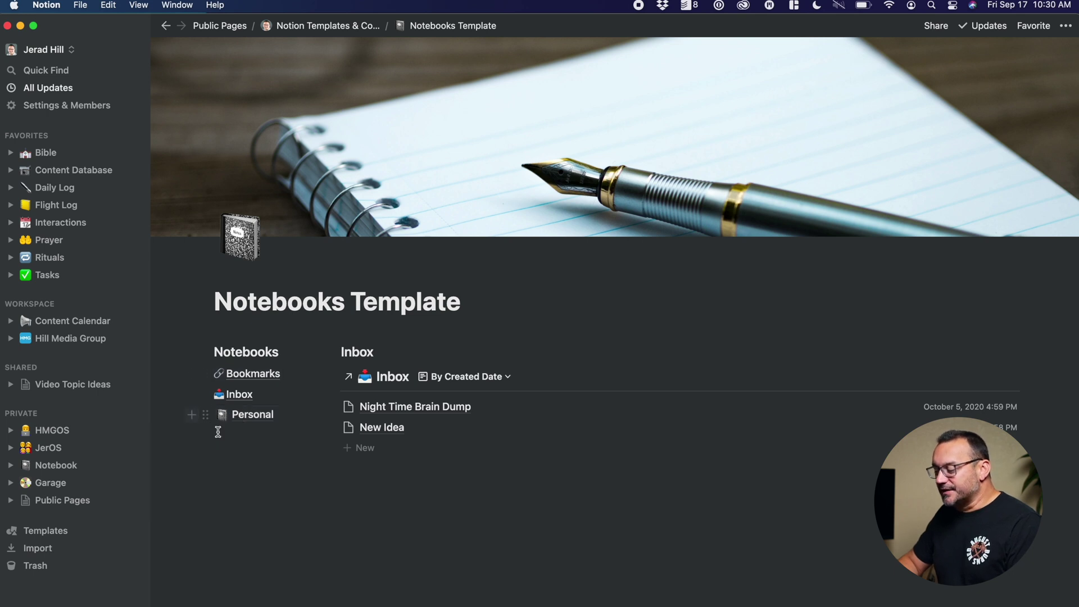
click(192, 415)
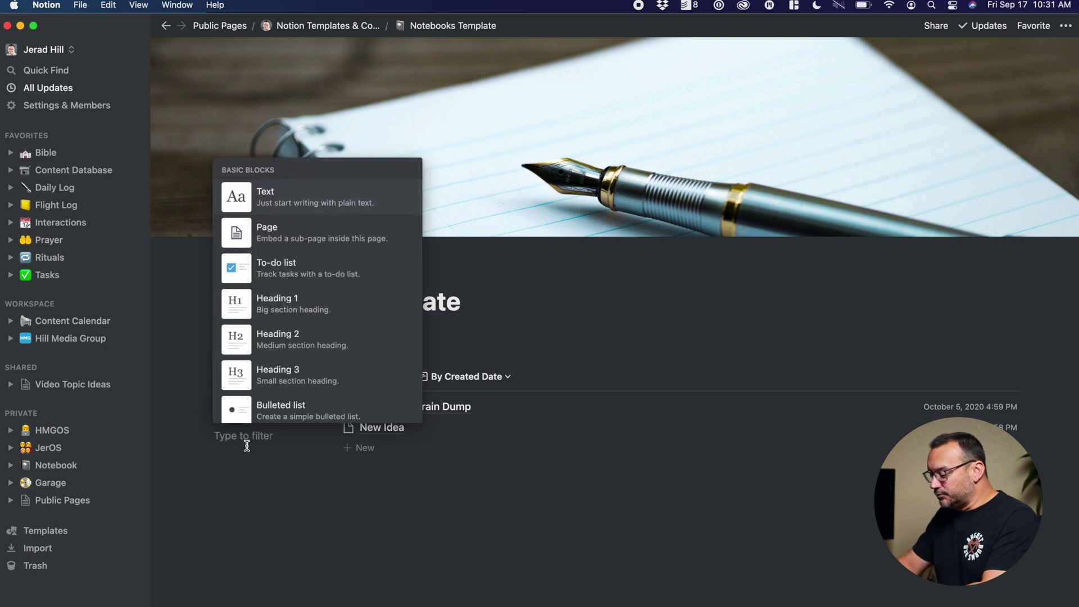
Step: Add a 'Workbook' block below Personal and turn it into a new sub-page
text(Workbook)
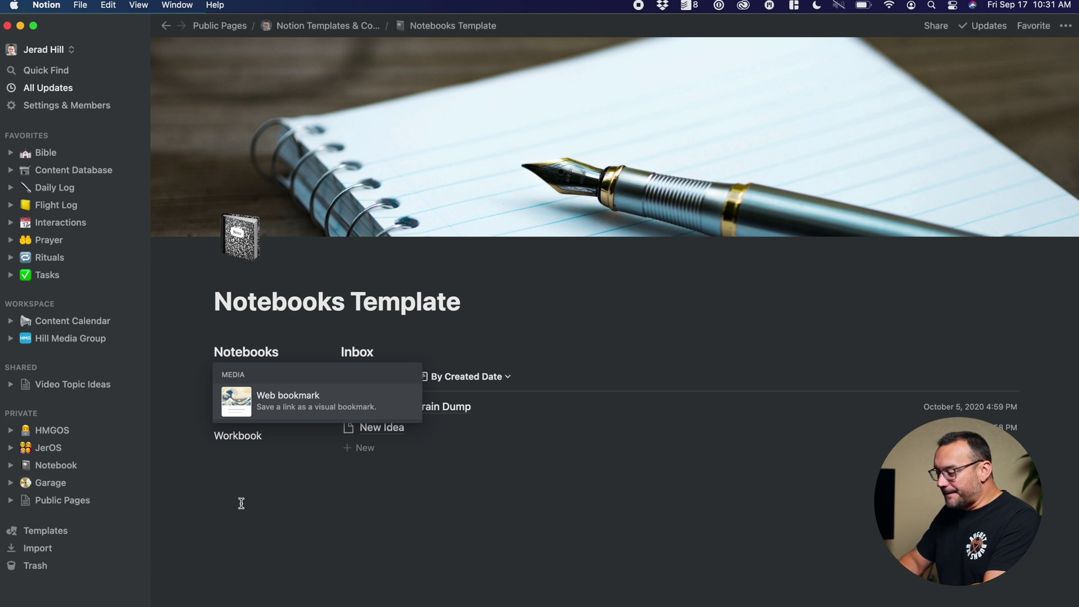
key(Escape)
click(205, 436)
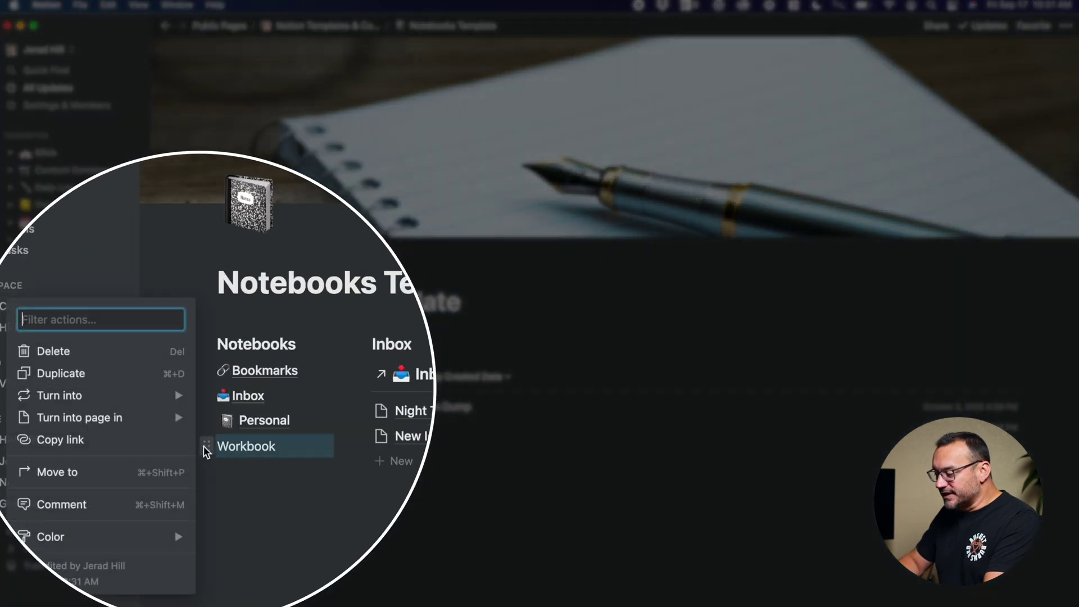
mouse_move(148, 421)
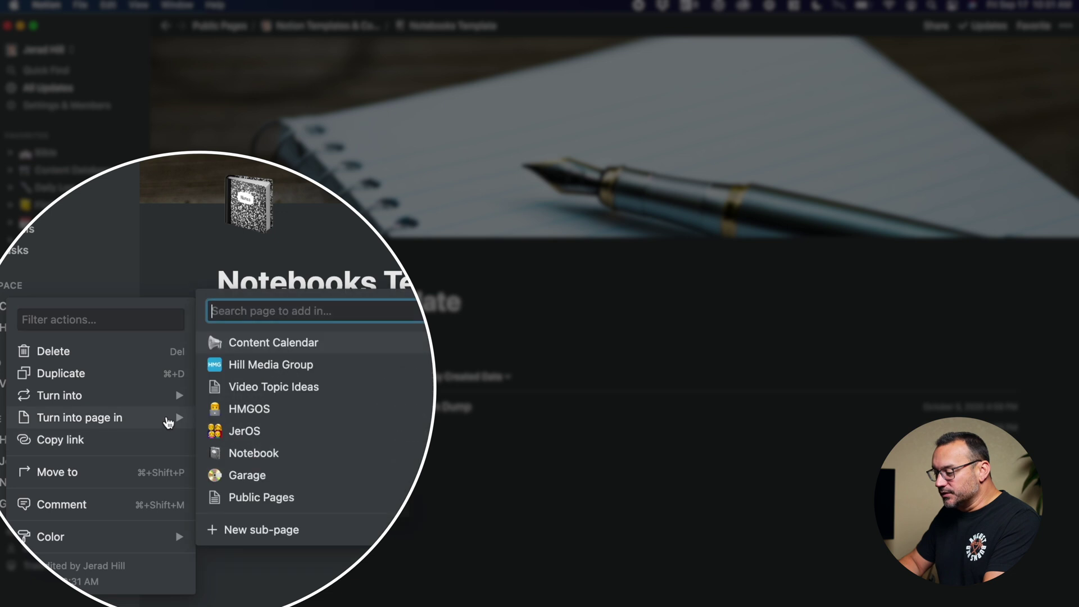
click(235, 530)
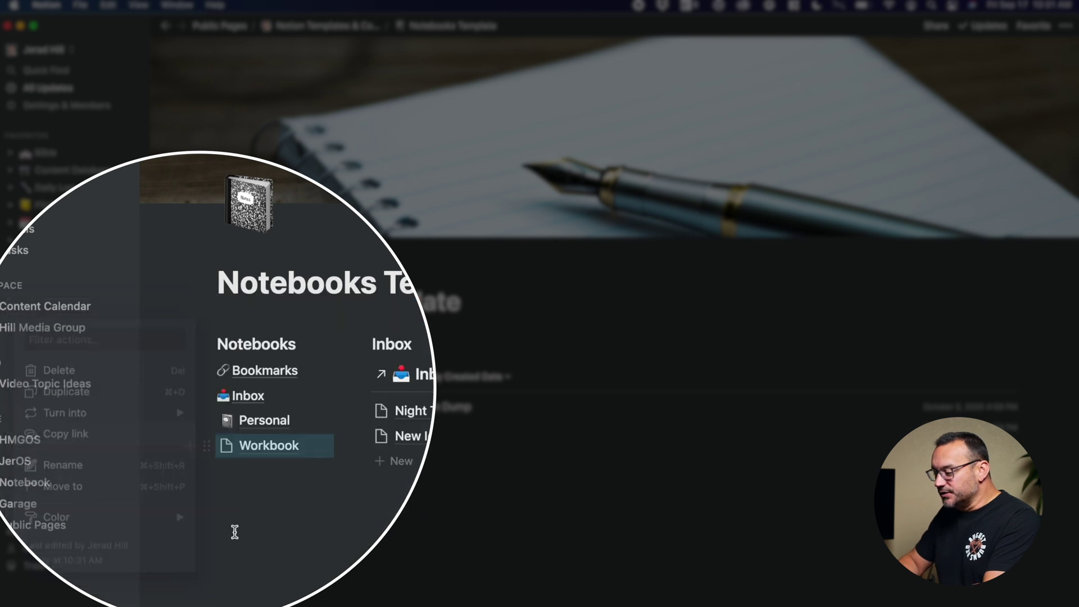
Step: Make Workbook an empty table database and return to Notebooks Template
click(269, 447)
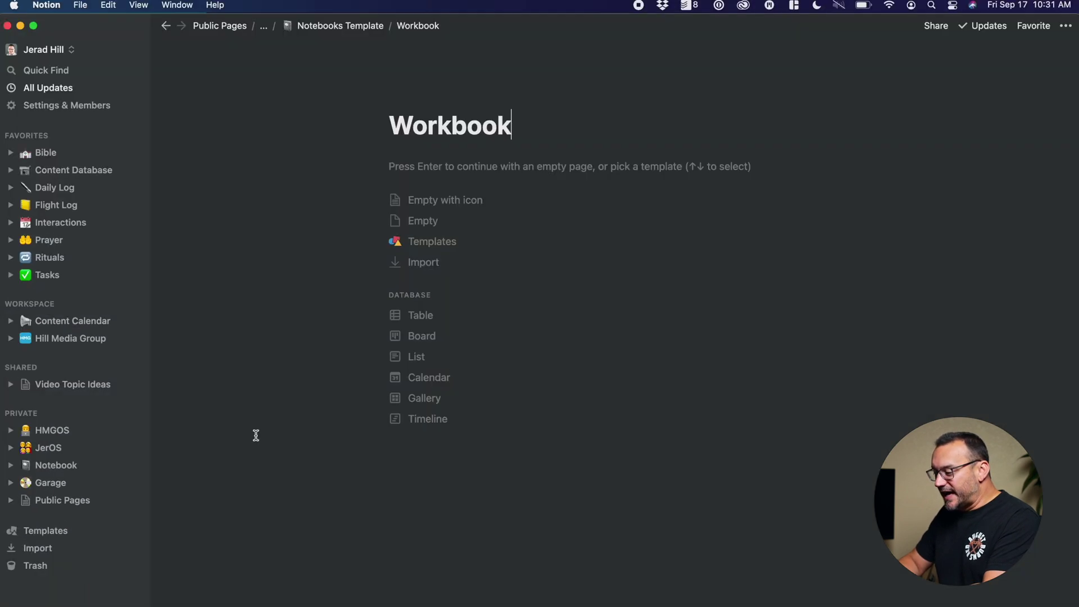
click(430, 317)
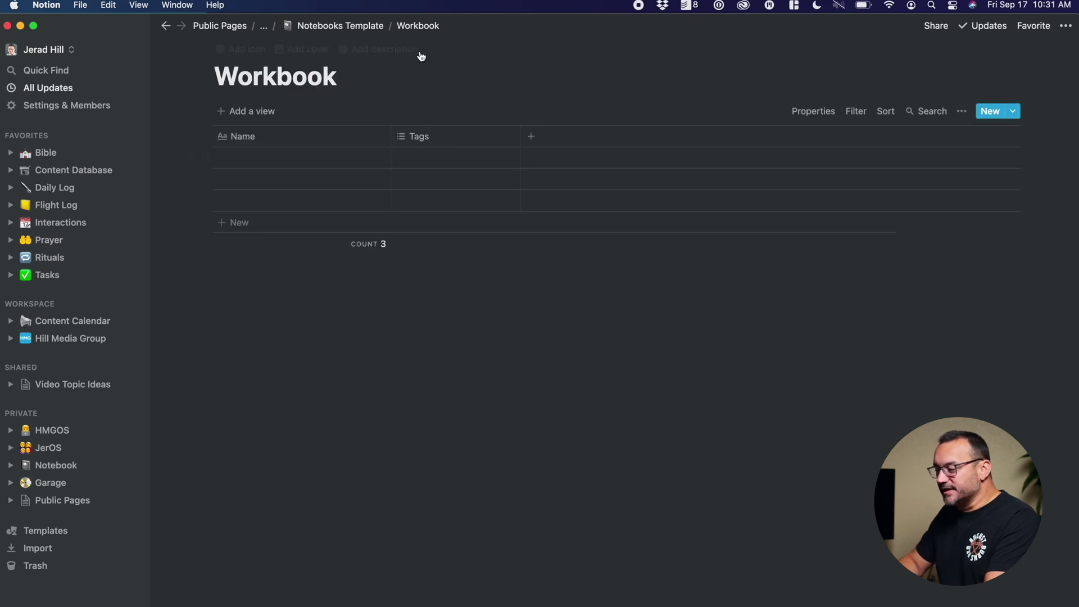
click(352, 26)
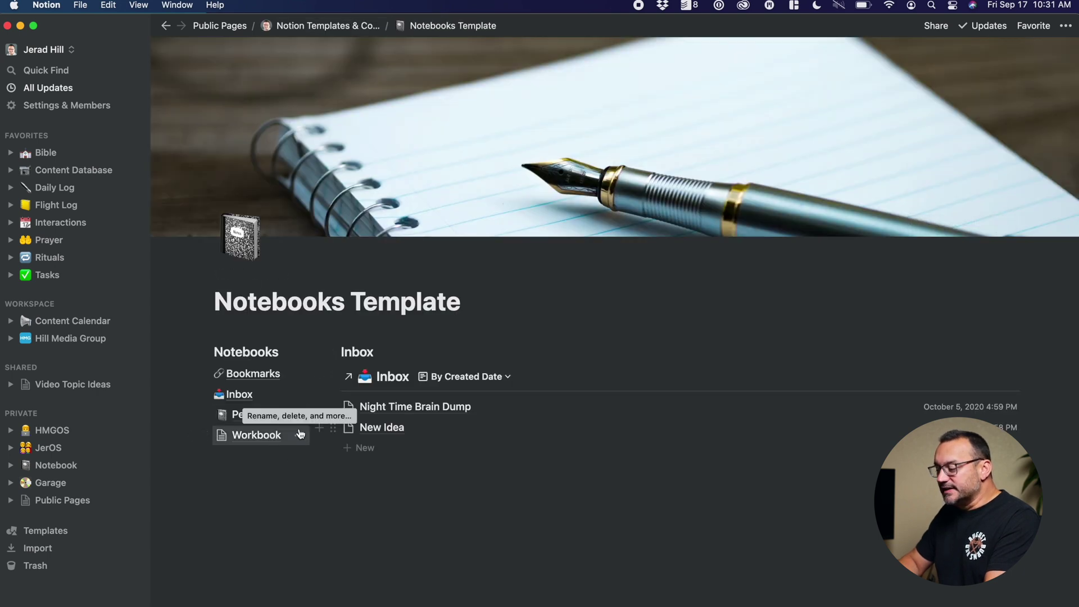
Step: Delete the Workbook entry, check Personal, then go back and open the Notebook page
click(299, 437)
click(319, 474)
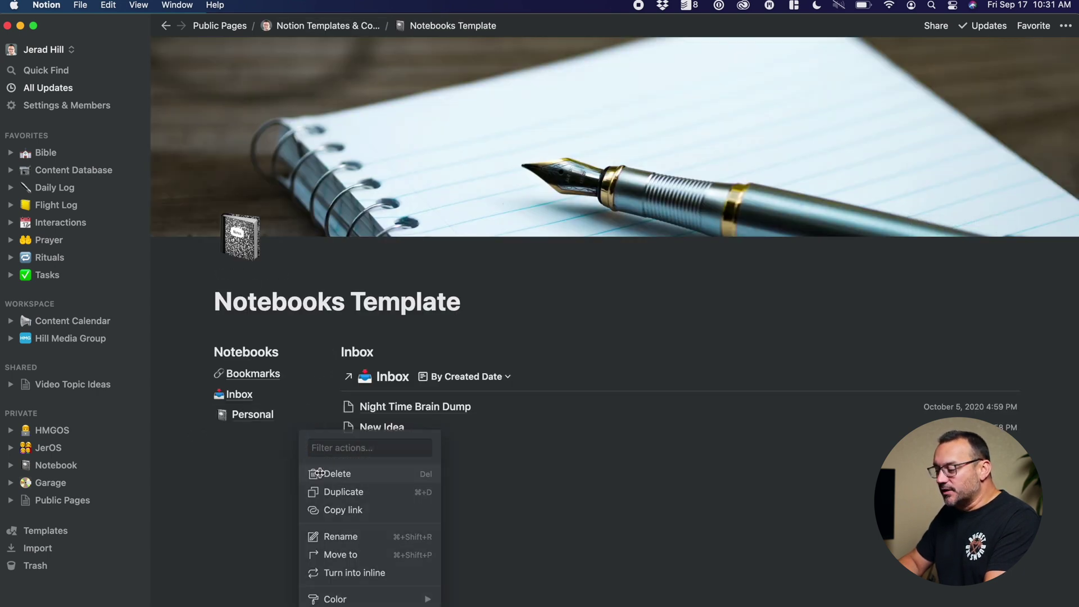
click(252, 416)
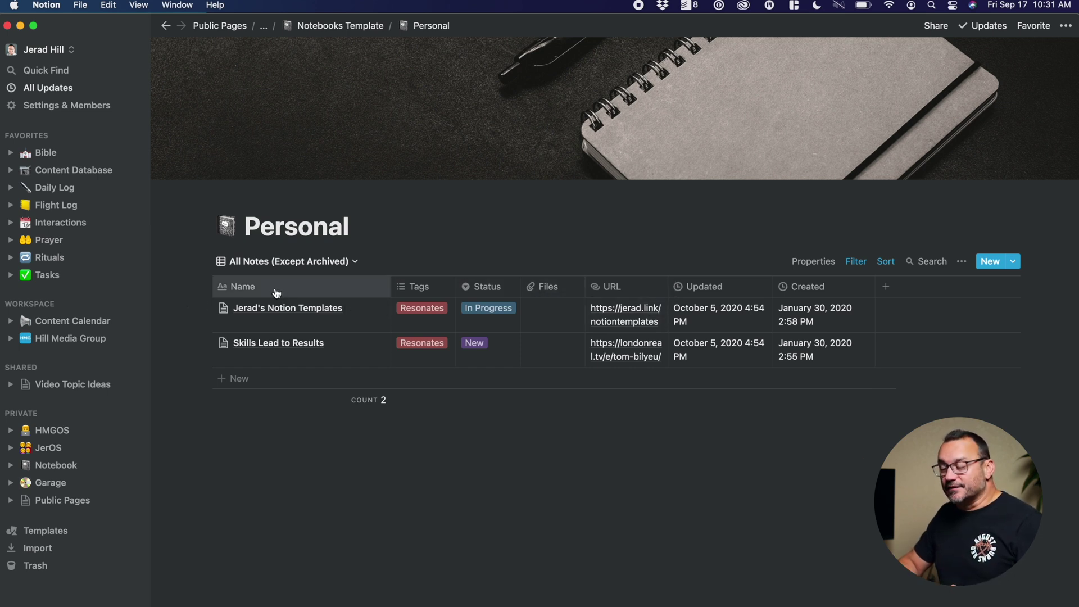
click(340, 25)
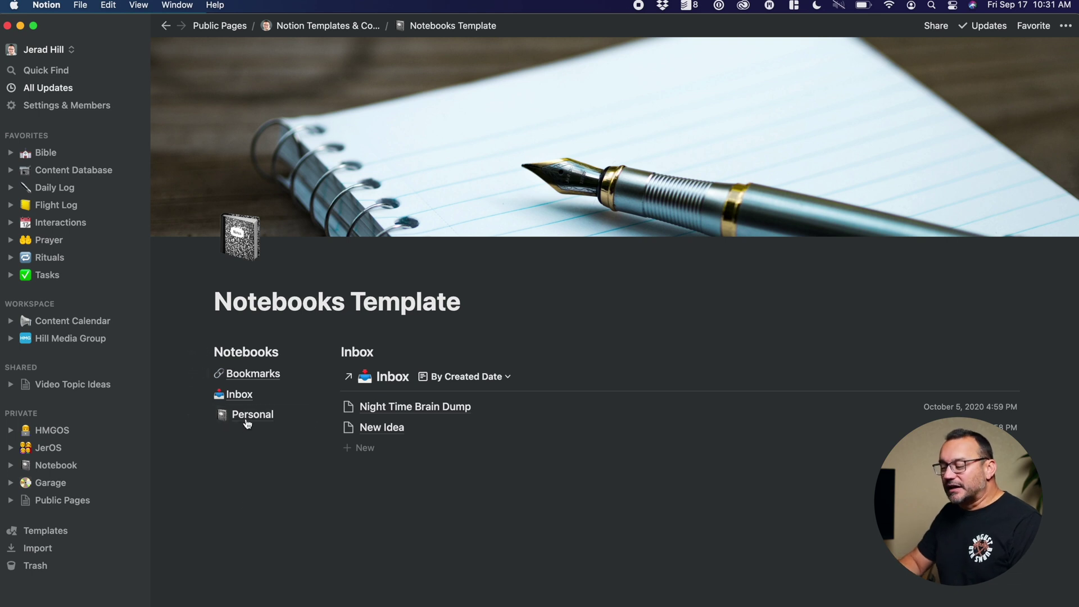
click(55, 465)
scroll(302, 478, down, 5)
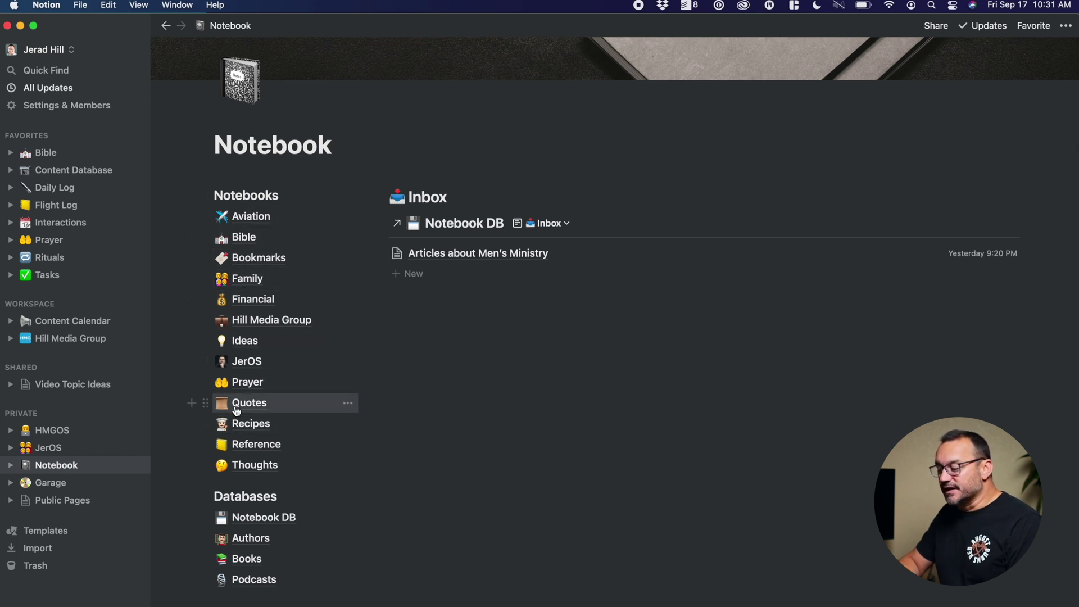
scroll(308, 293, up, 3)
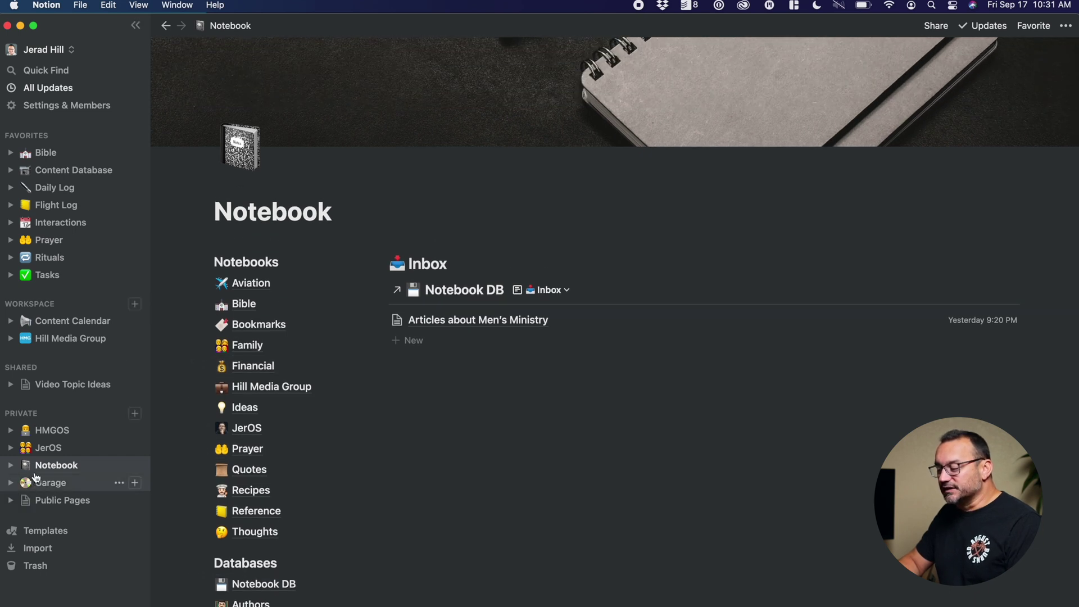
click(166, 26)
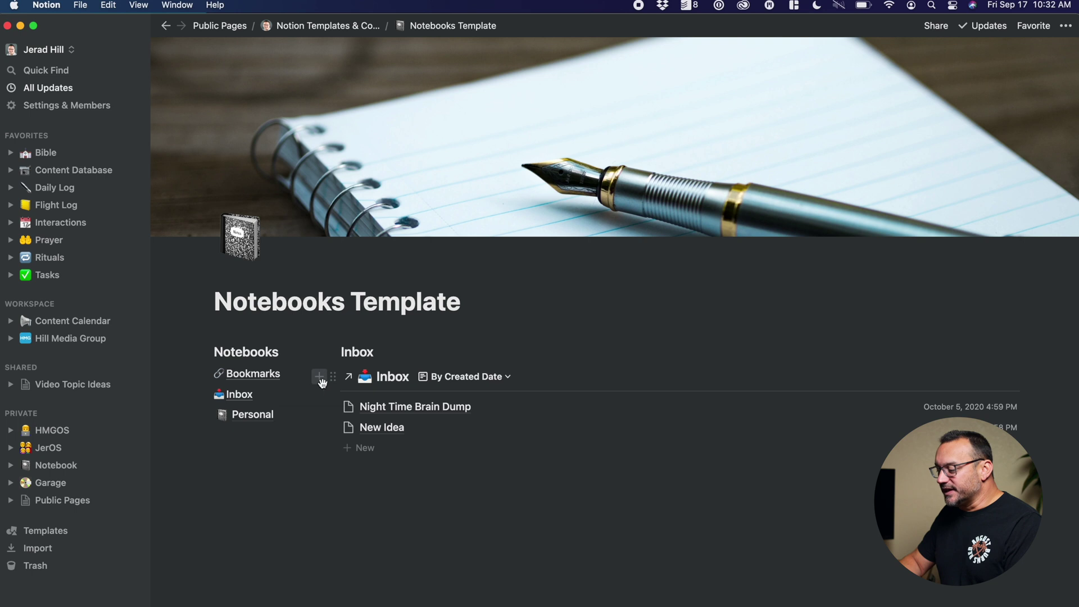
mouse_move(324, 391)
mouse_down()
mouse_move(377, 388)
mouse_move(321, 386)
mouse_up()
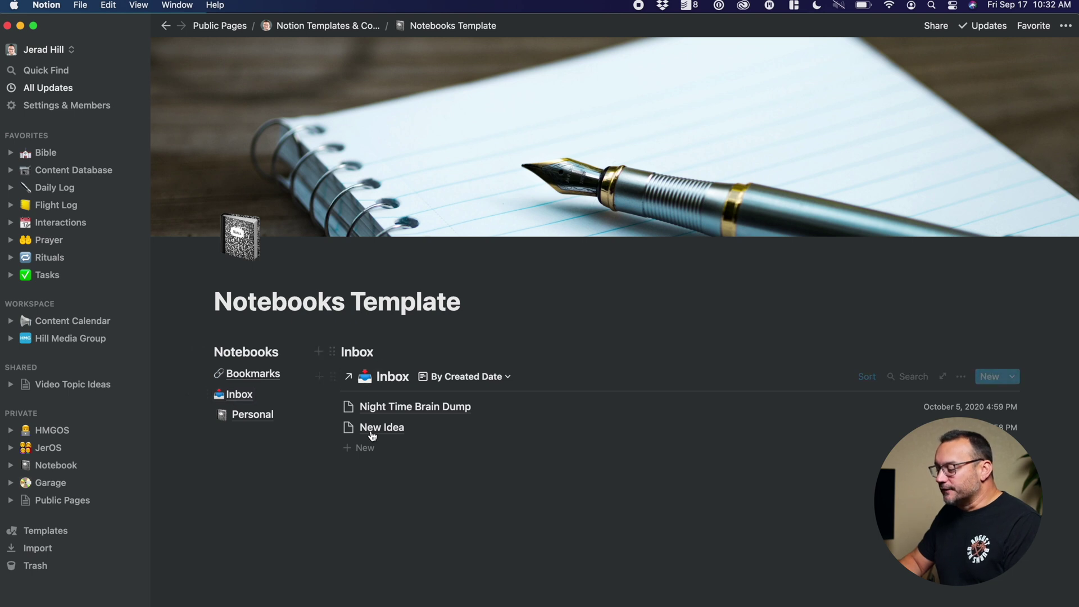
Step: Start a blank block below the Inbox list and enter the /link command
click(372, 479)
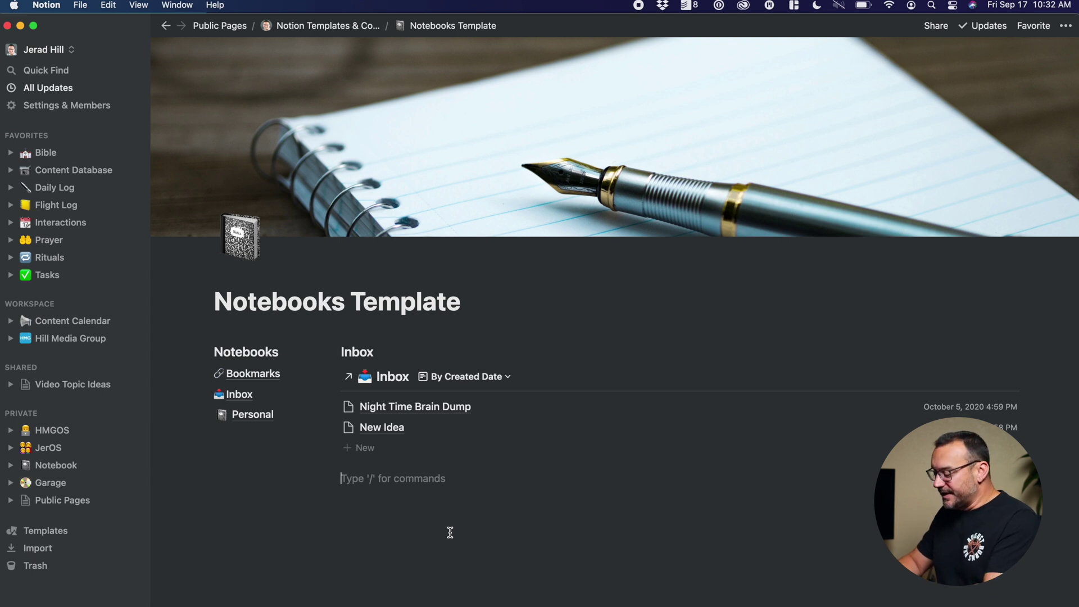
text(/link)
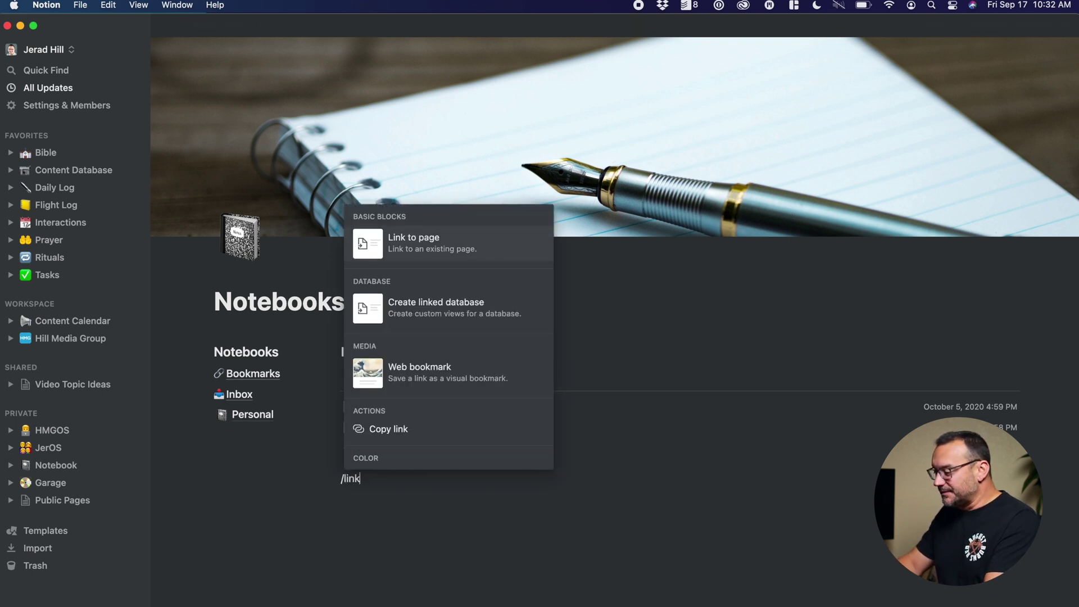
Step: Insert a linked database of Personal, found by searching 'per' after trying 'notebook'
click(448, 305)
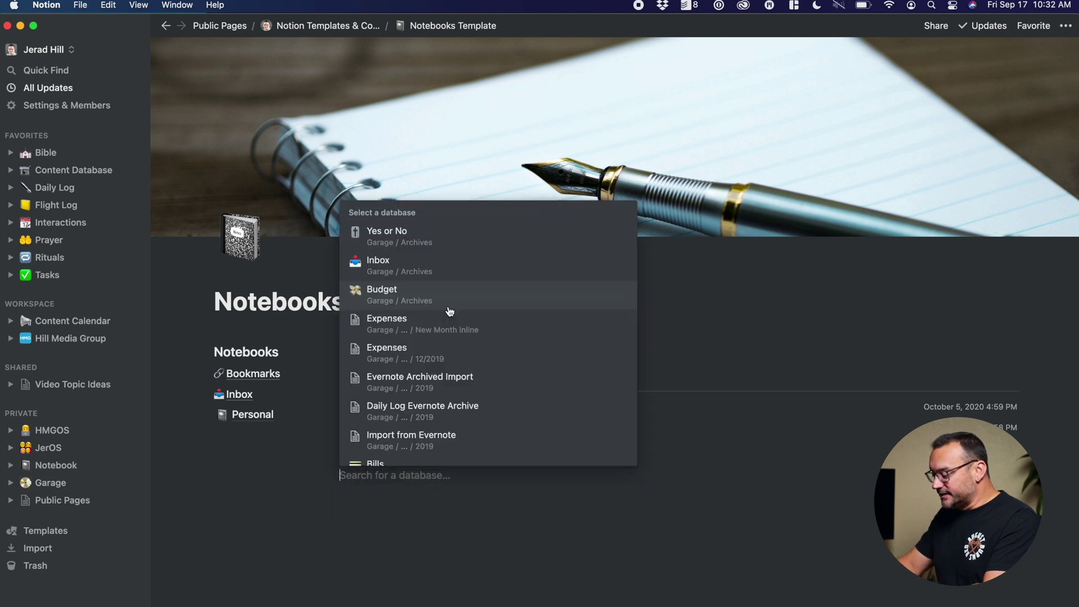
text(notebooks)
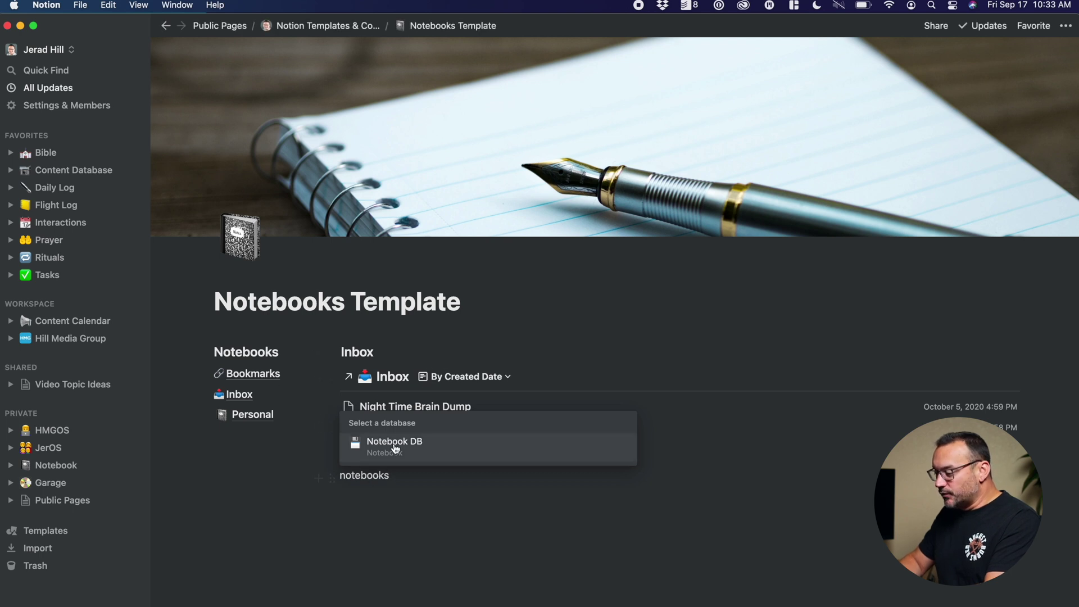
key(BackSpace)
key(BackSpace)
key(BackSpace)
key(BackSpace)
key(BackSpace)
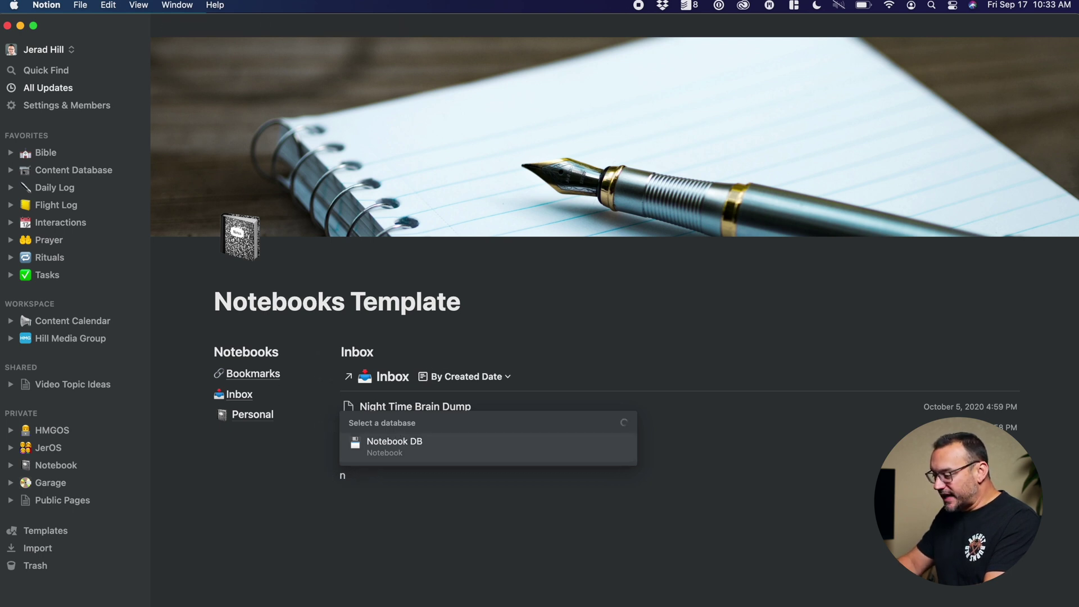
key(BackSpace)
text(personal)
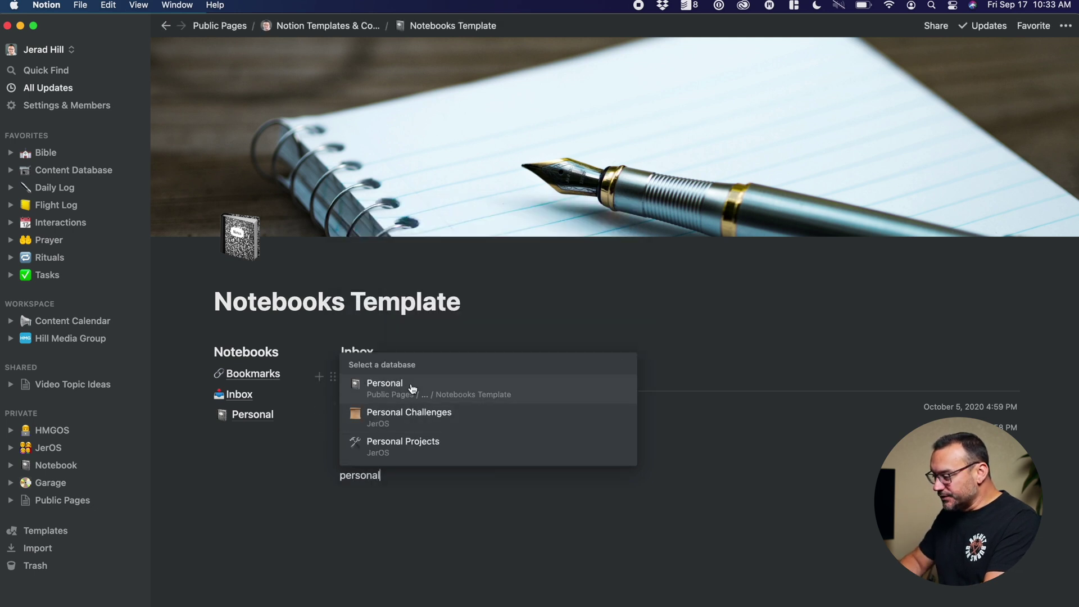
click(422, 392)
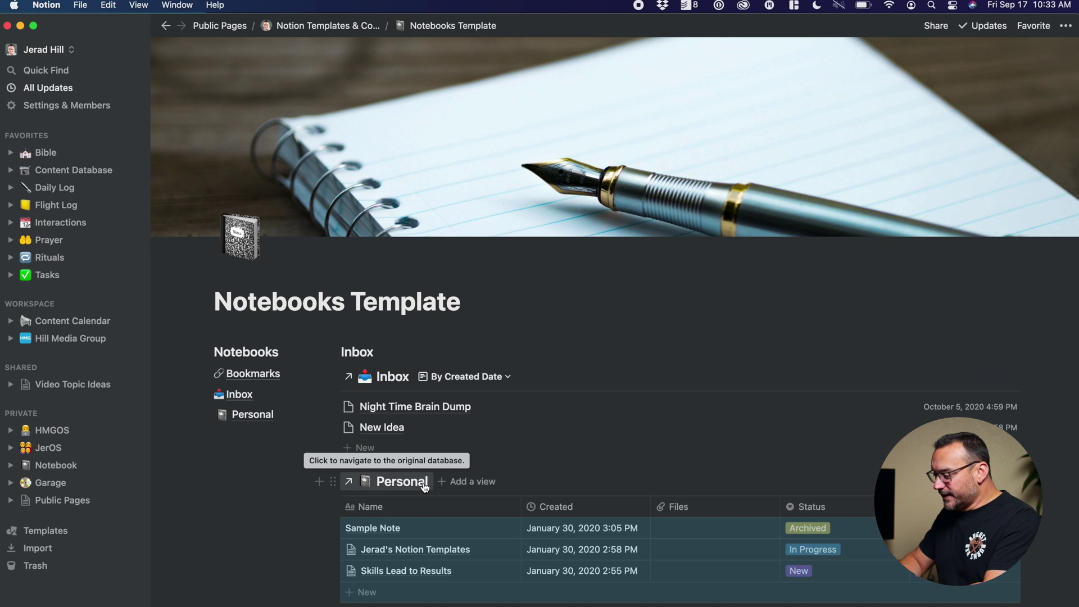
Step: Compare with the original Personal page, then return and glance at the Inbox views list
scroll(424, 482, down, 2)
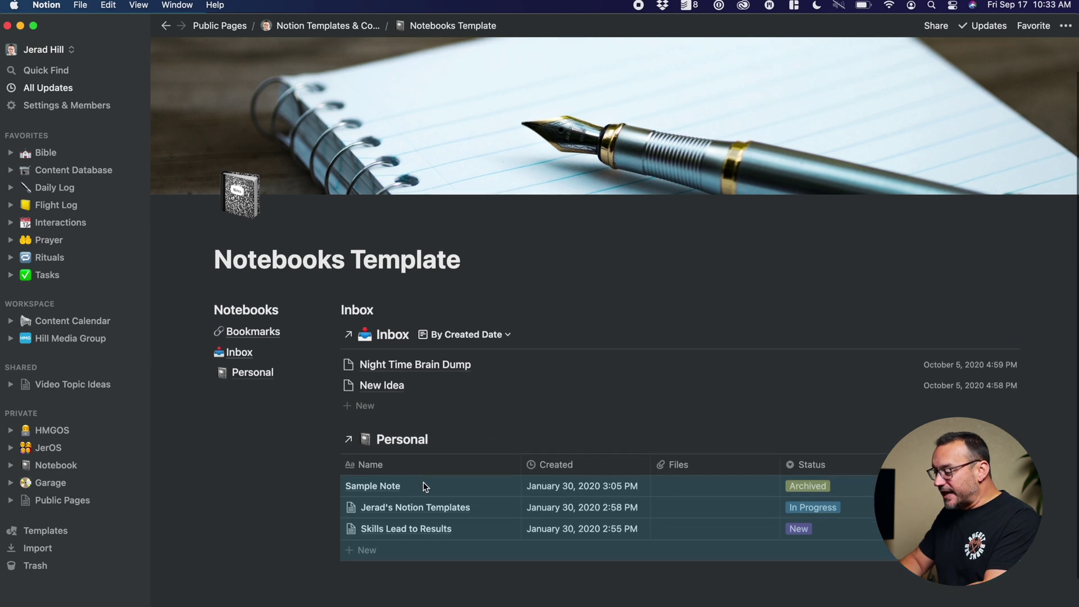
click(243, 374)
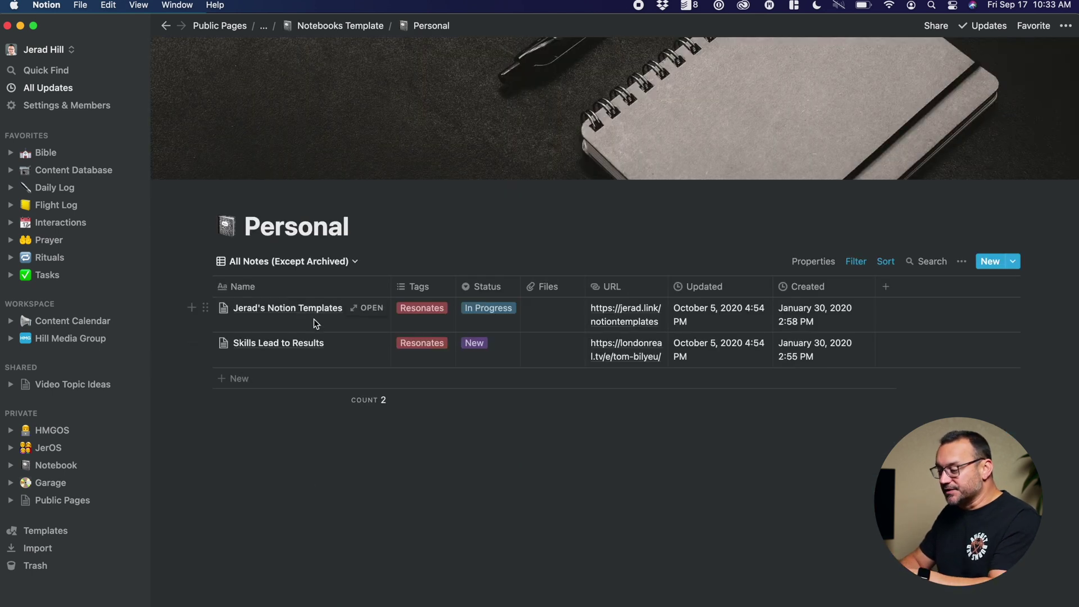
click(351, 25)
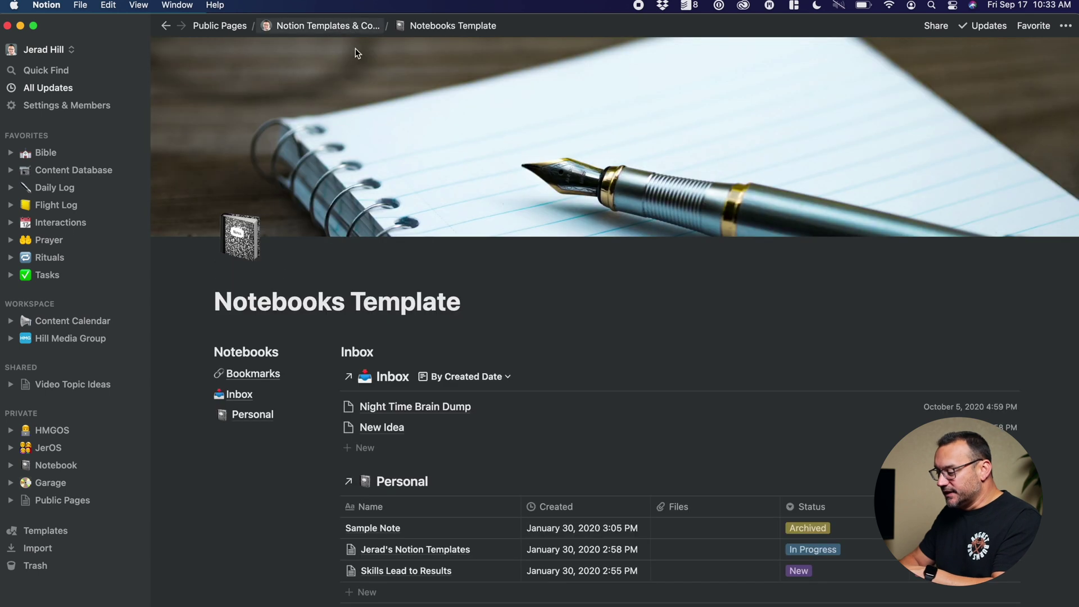
scroll(471, 542, down, 2)
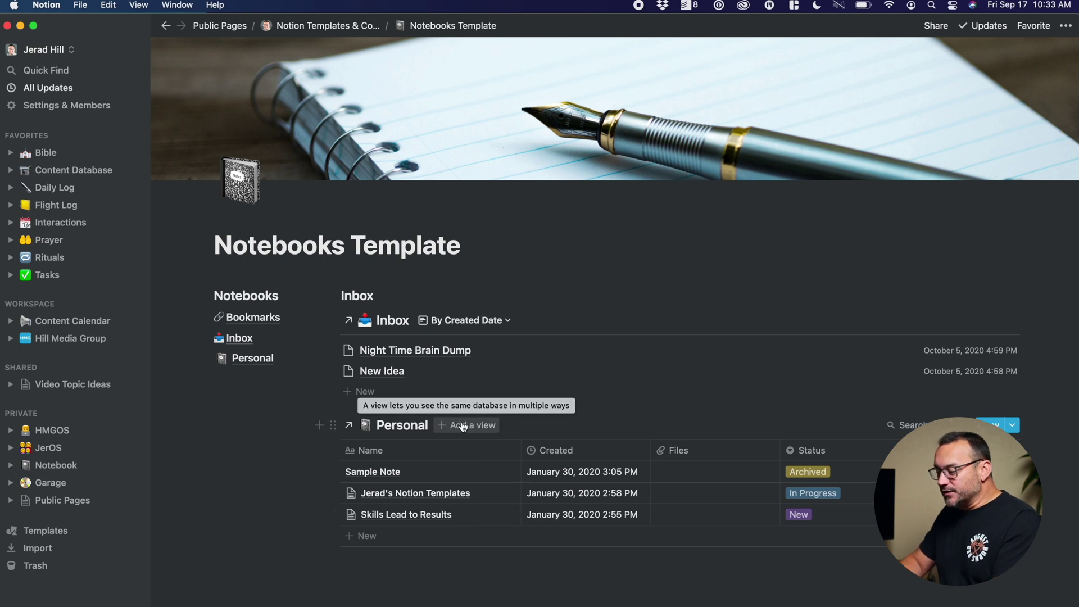
click(452, 320)
key(Escape)
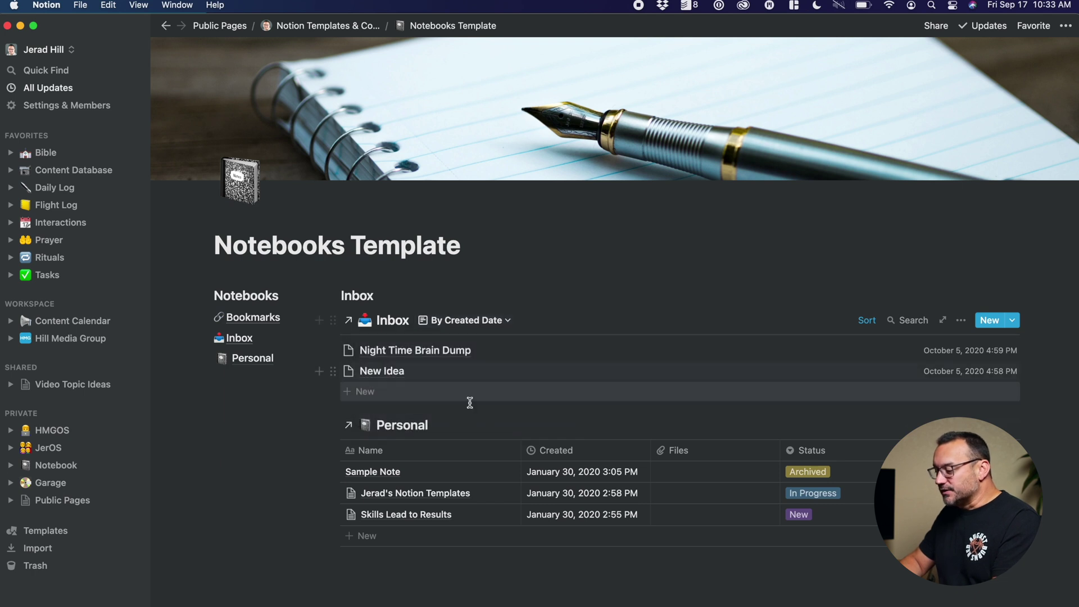
Step: Add a List view named 'Default View' to the linked Personal database
click(472, 425)
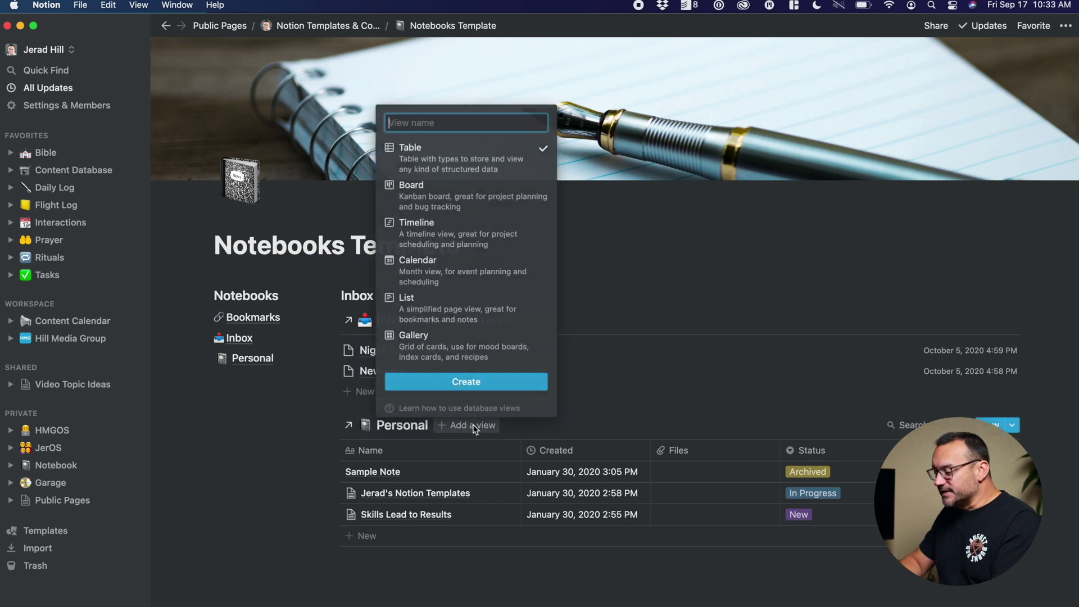
click(436, 306)
text(De)
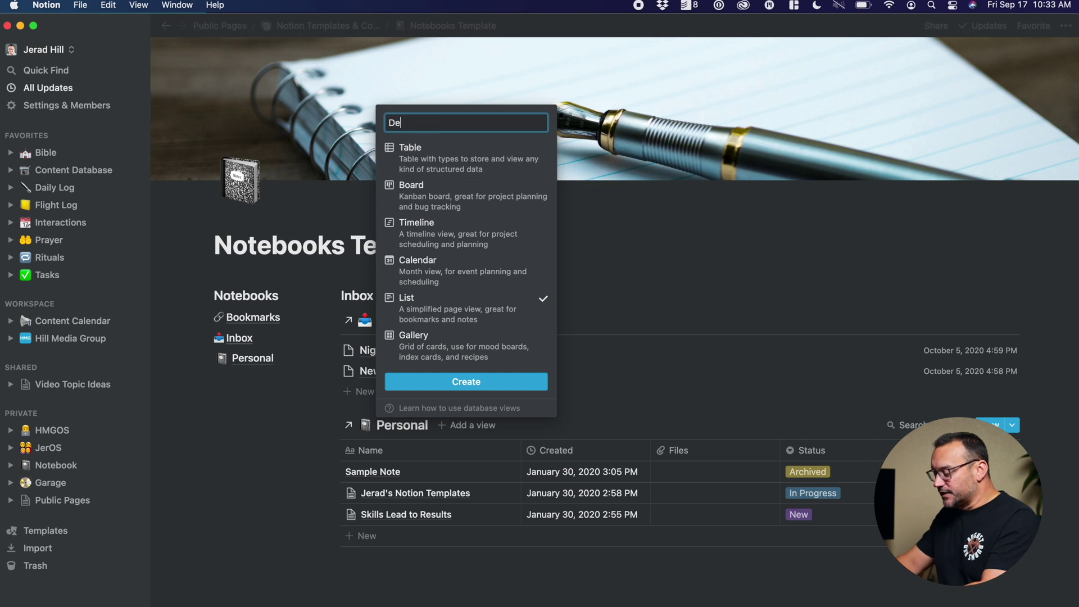
text(fault View)
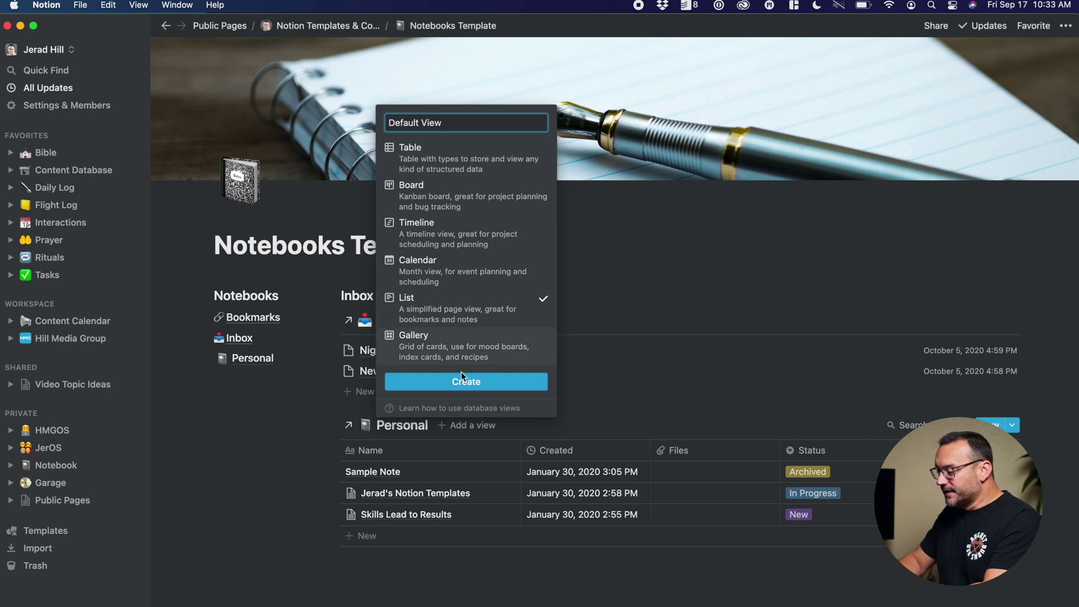
click(462, 381)
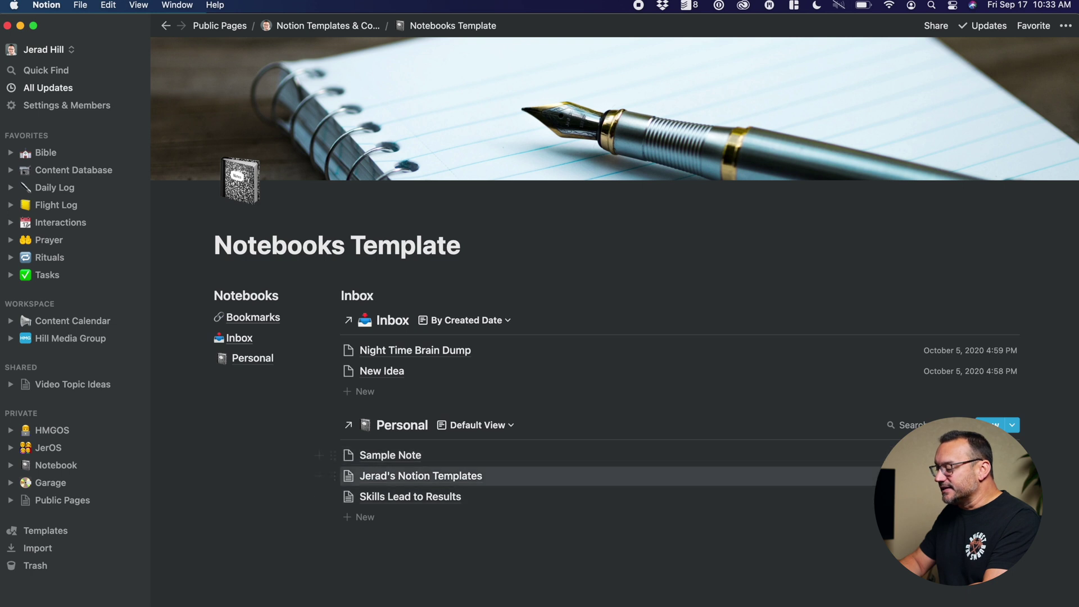
Step: Turn on the Updated property in Default View's visible properties
click(965, 425)
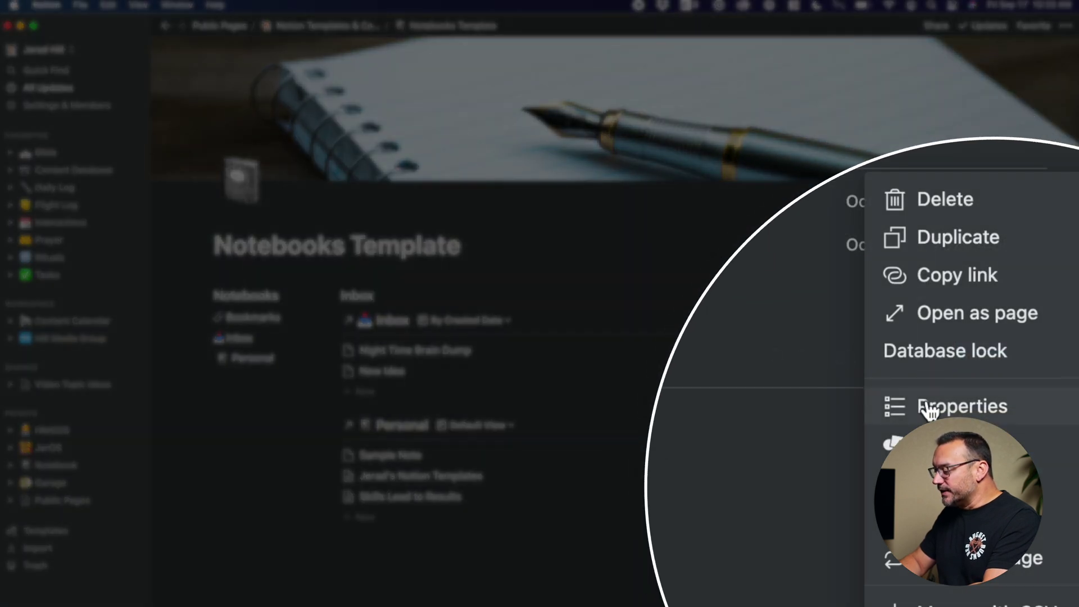
click(968, 450)
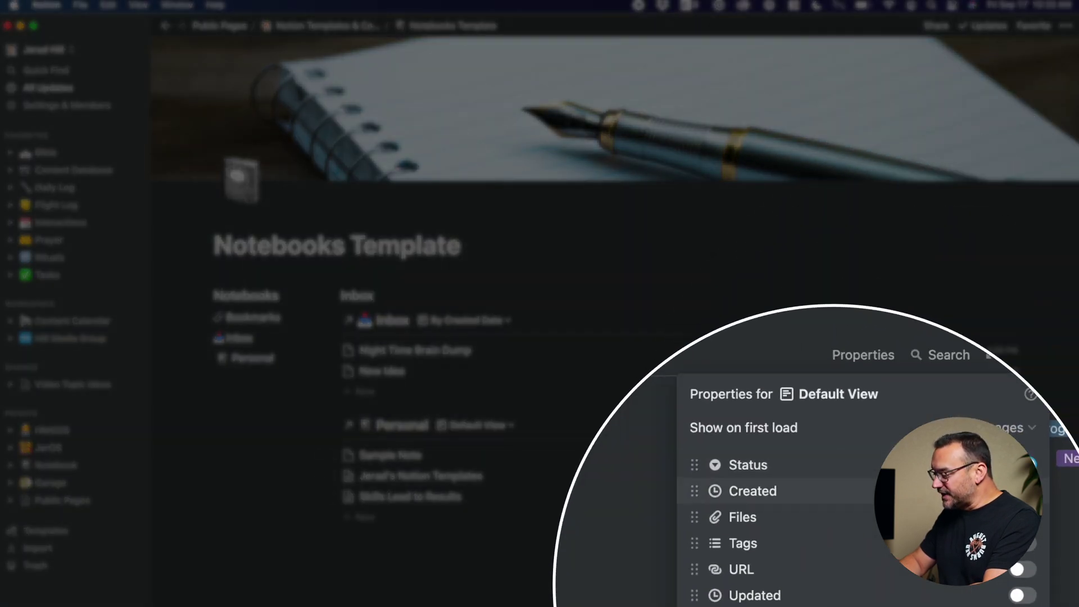
click(1019, 596)
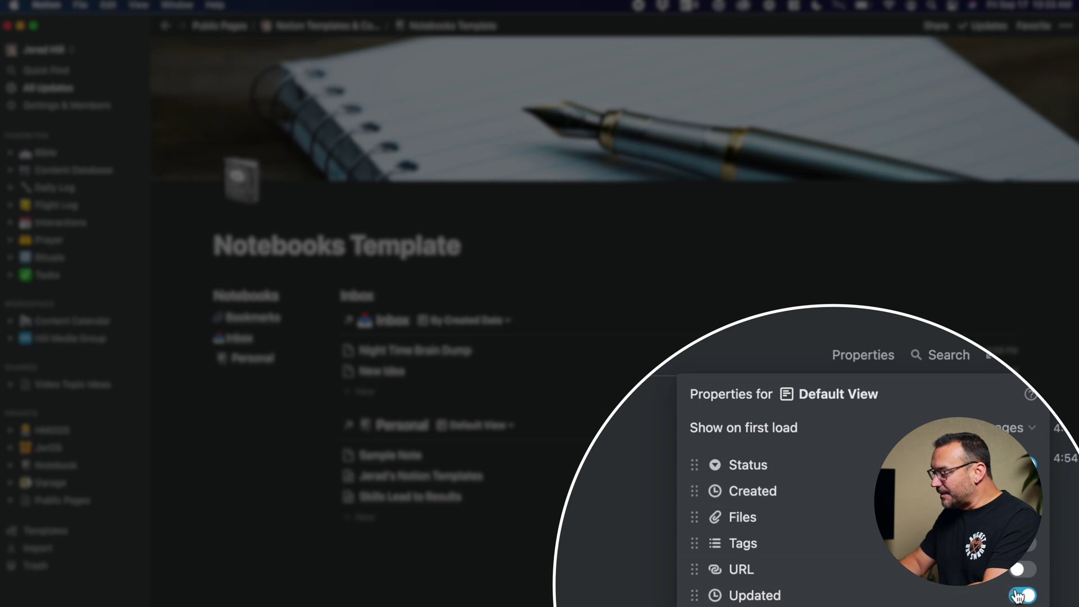
click(578, 524)
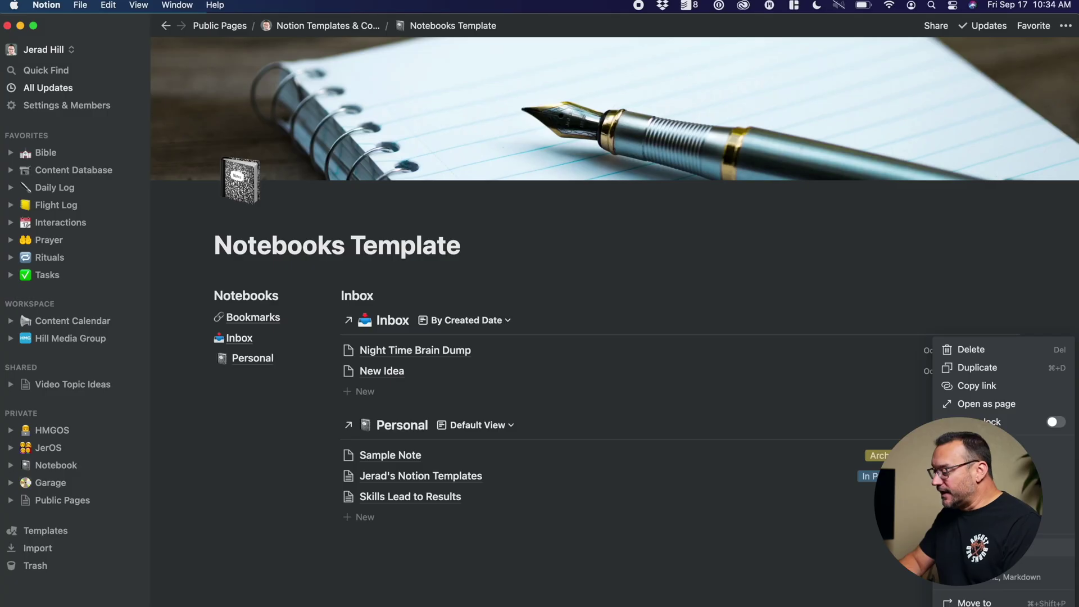
Step: Delete the linked Personal database view from its ⋯ menu
click(973, 350)
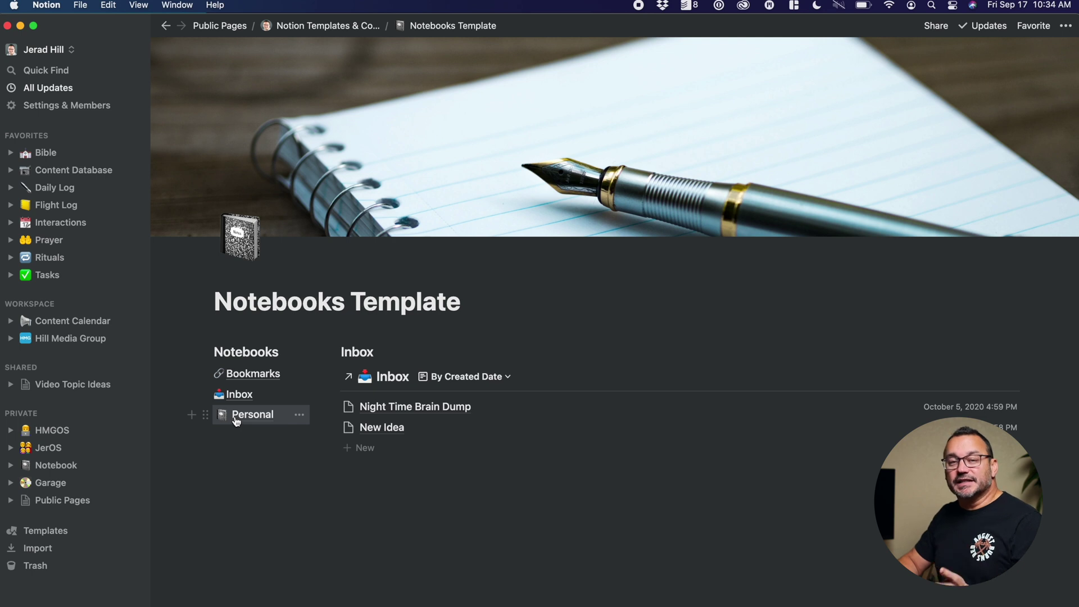
click(253, 374)
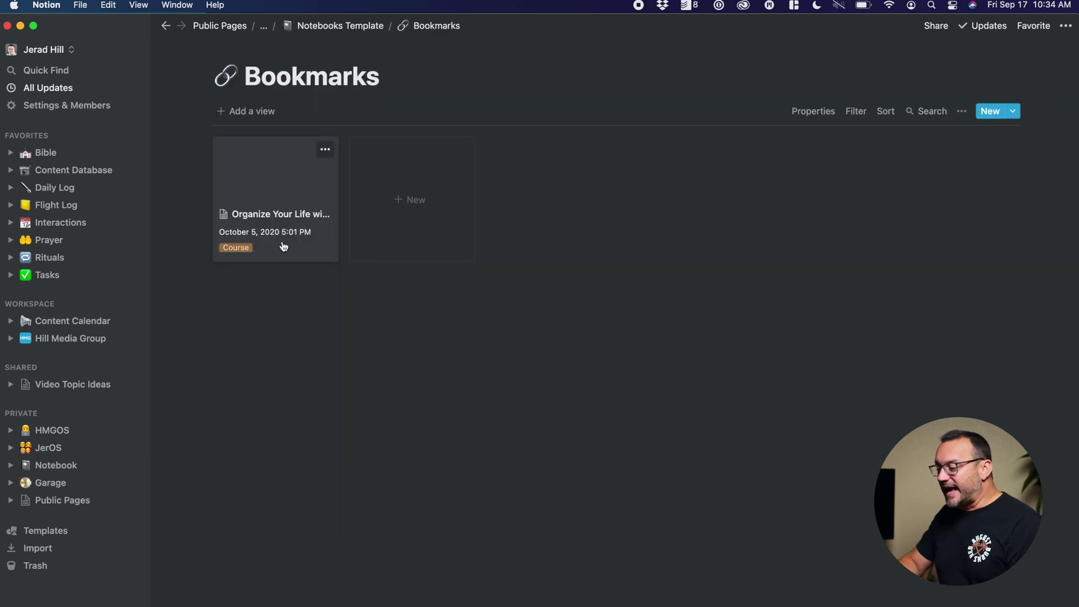
click(276, 200)
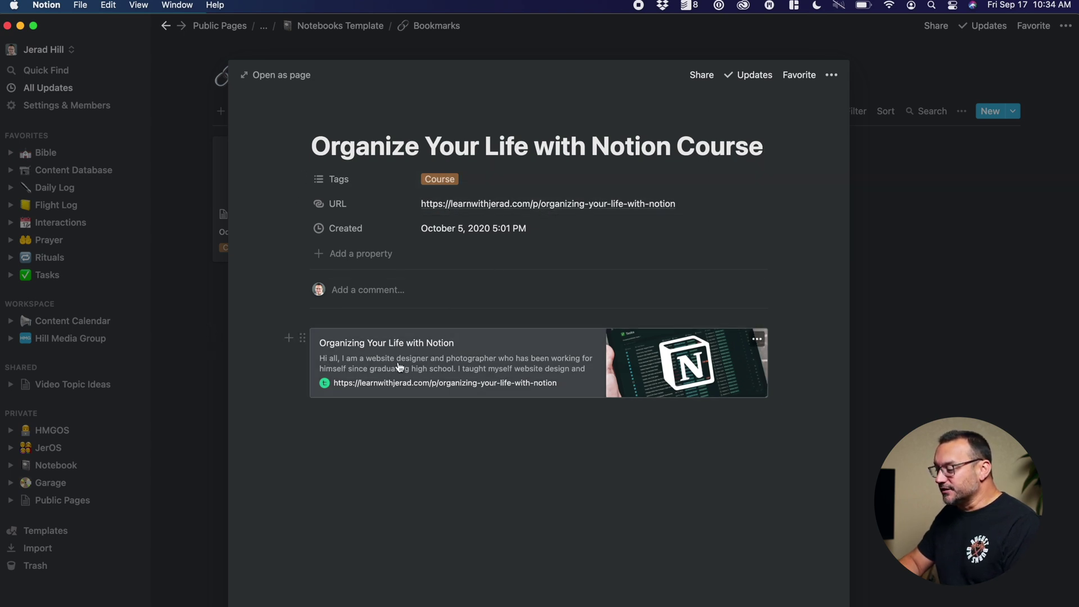
click(207, 360)
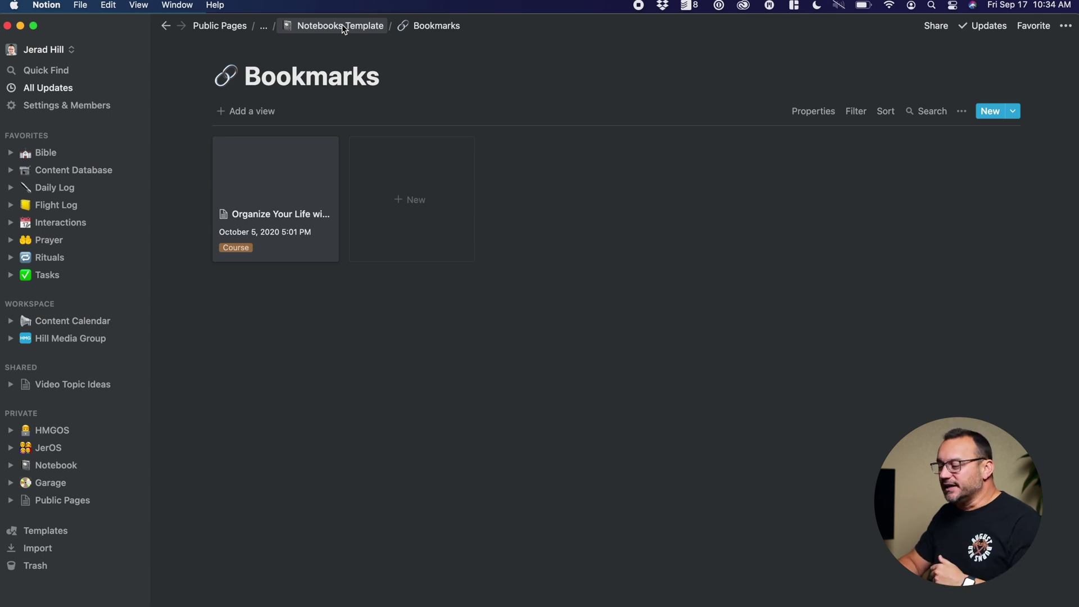
click(342, 24)
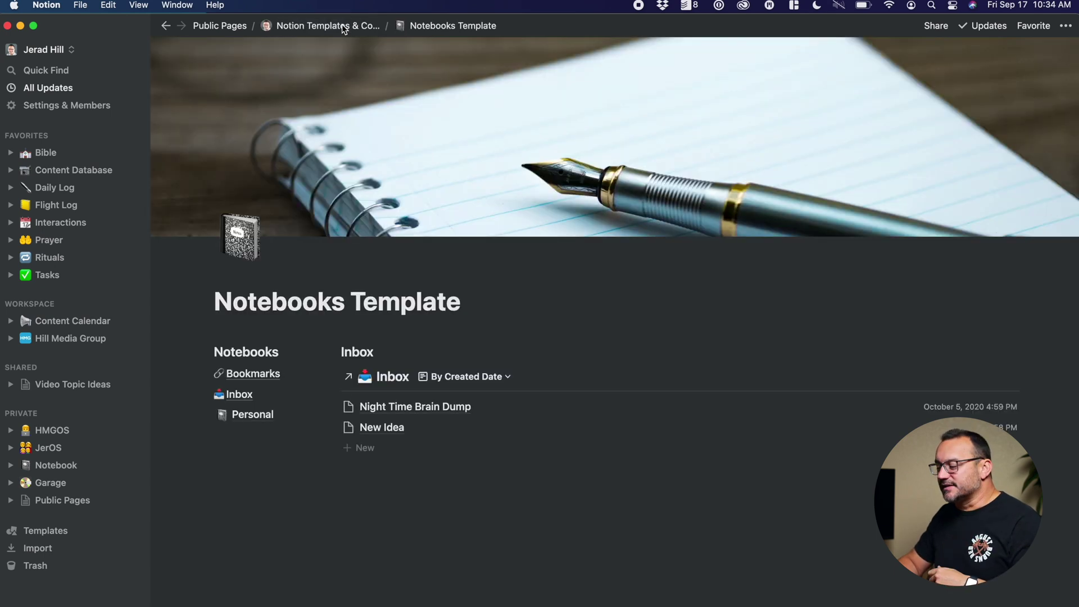
Step: Look at the Inbox notebook, then go back and open the Personal notebook
click(238, 396)
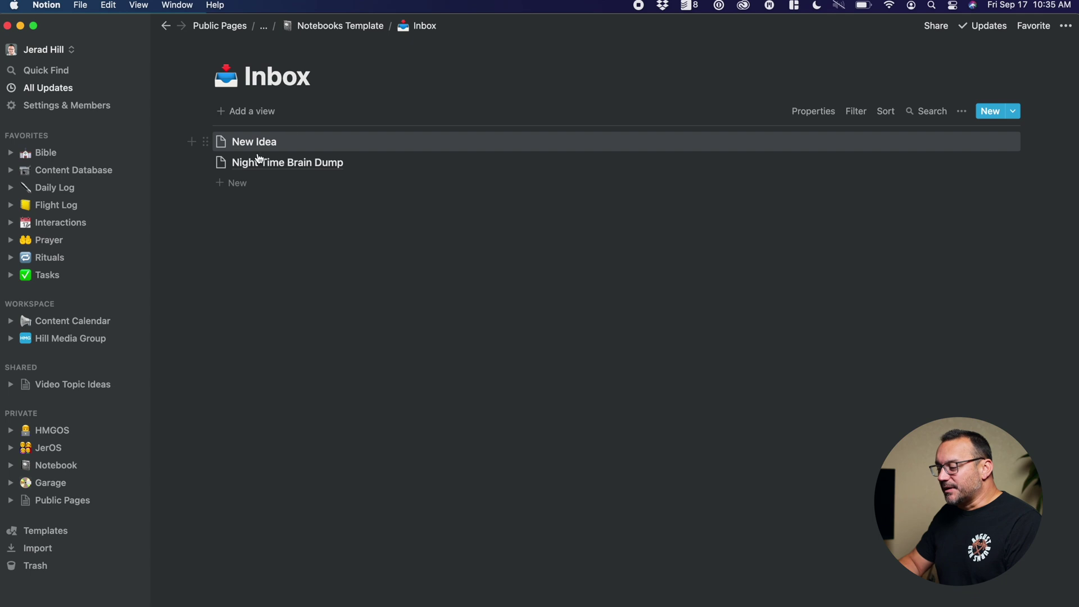
click(330, 25)
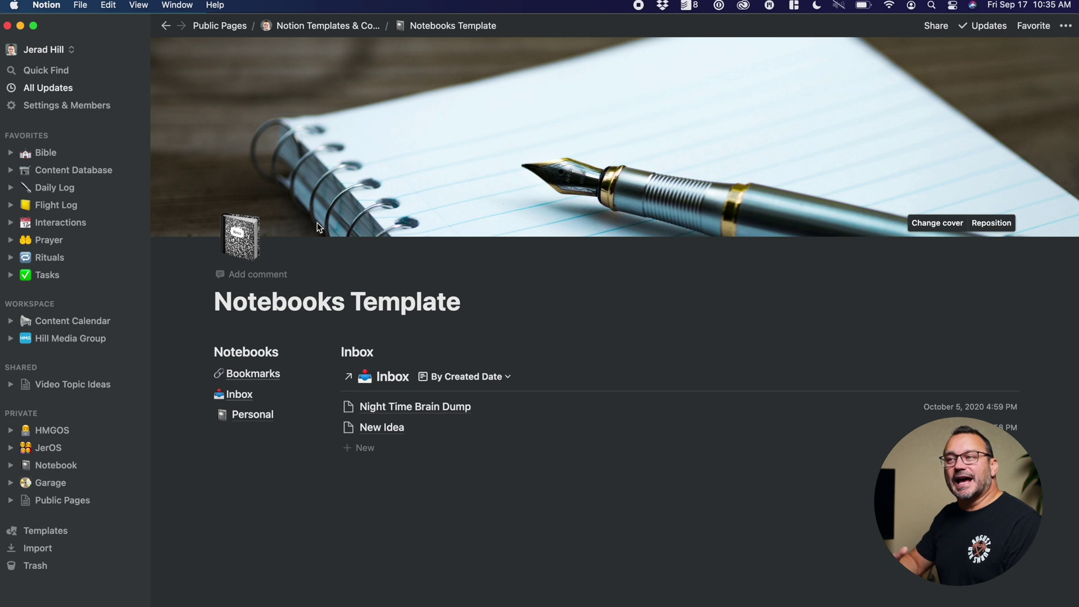
click(240, 417)
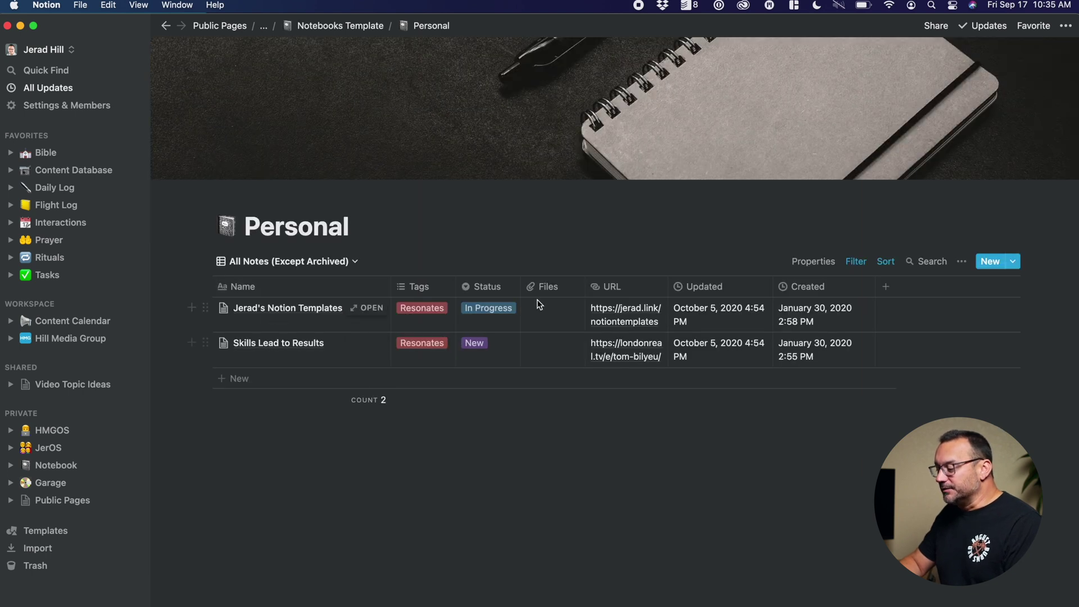
click(418, 314)
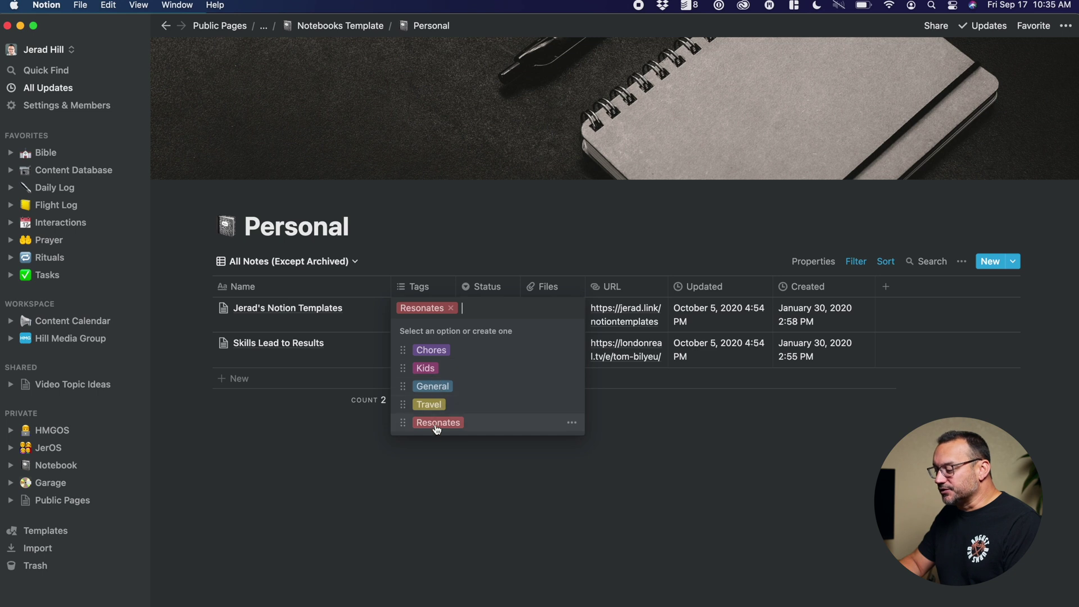
key(Escape)
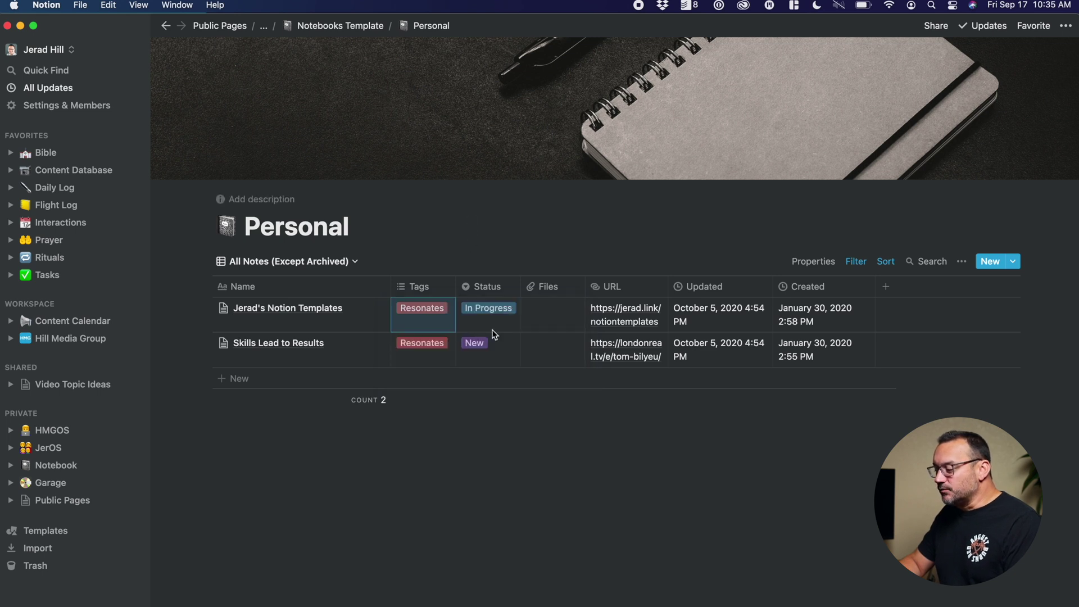
click(488, 308)
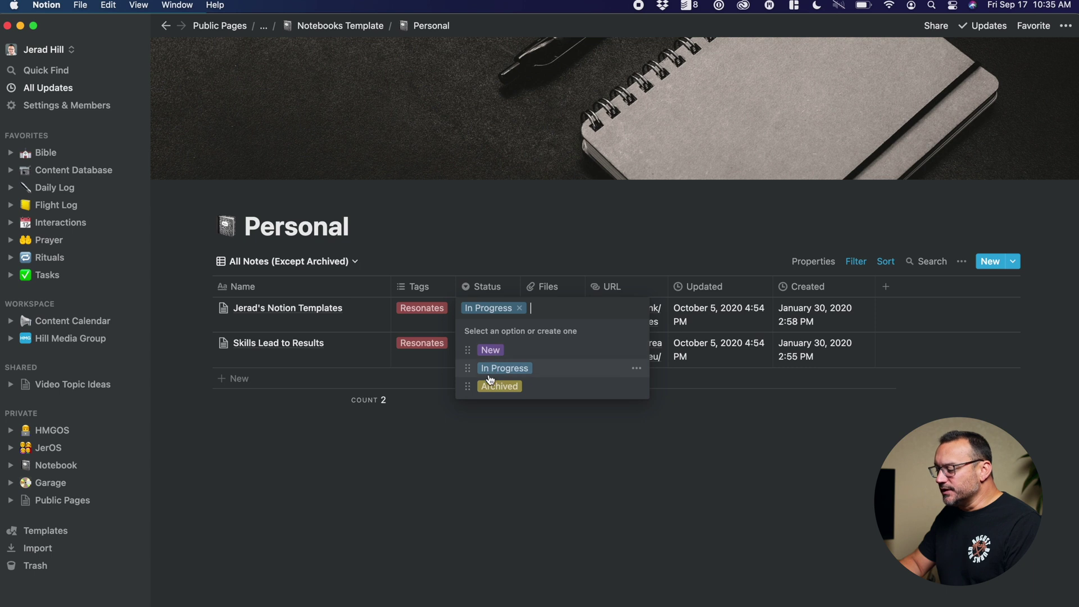
key(Escape)
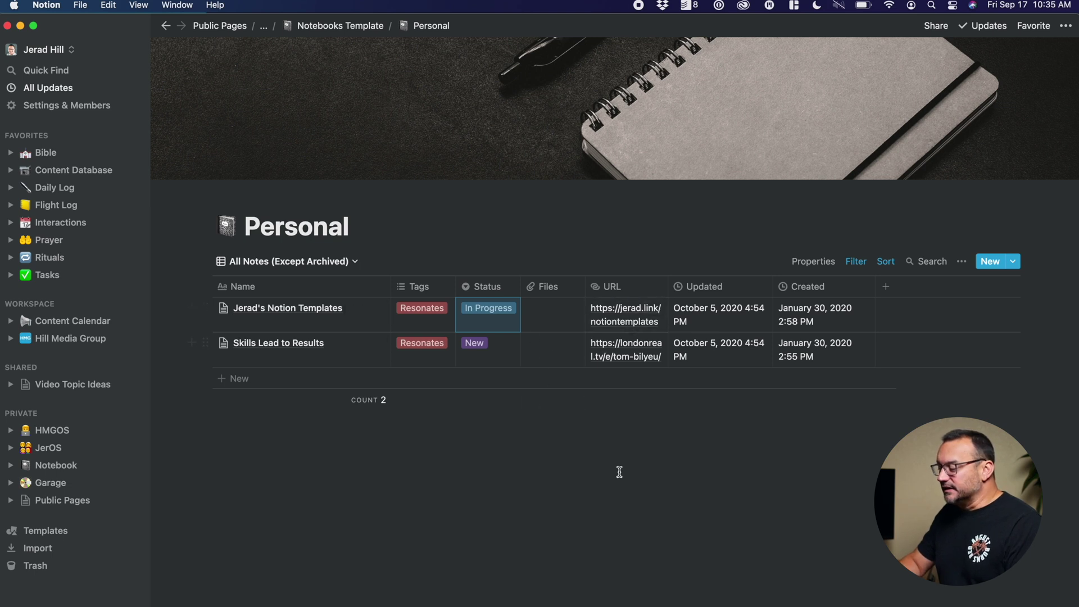
click(886, 263)
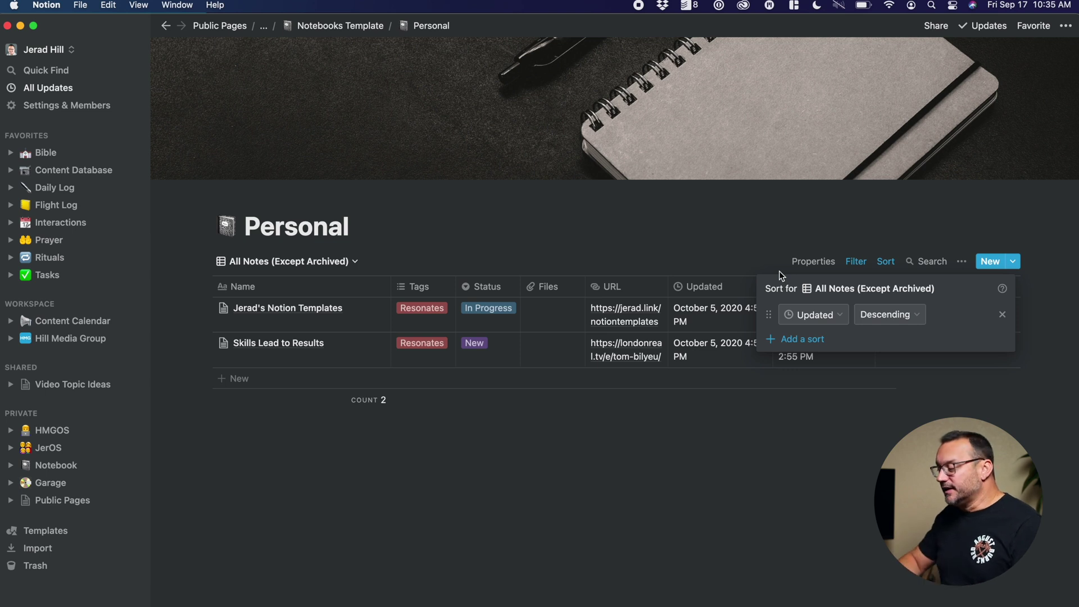
click(852, 247)
click(855, 265)
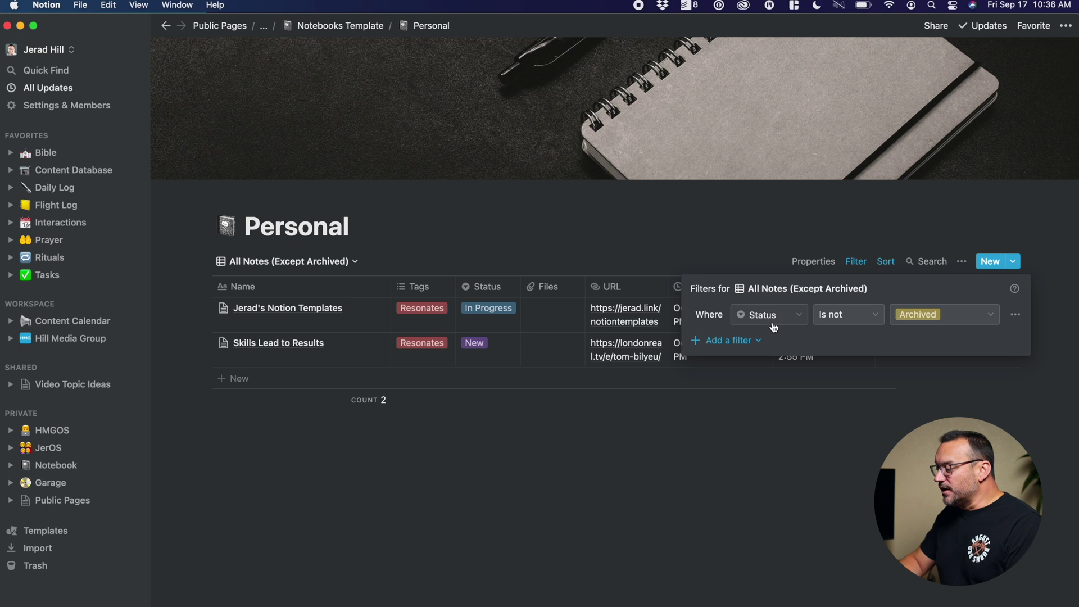
click(639, 485)
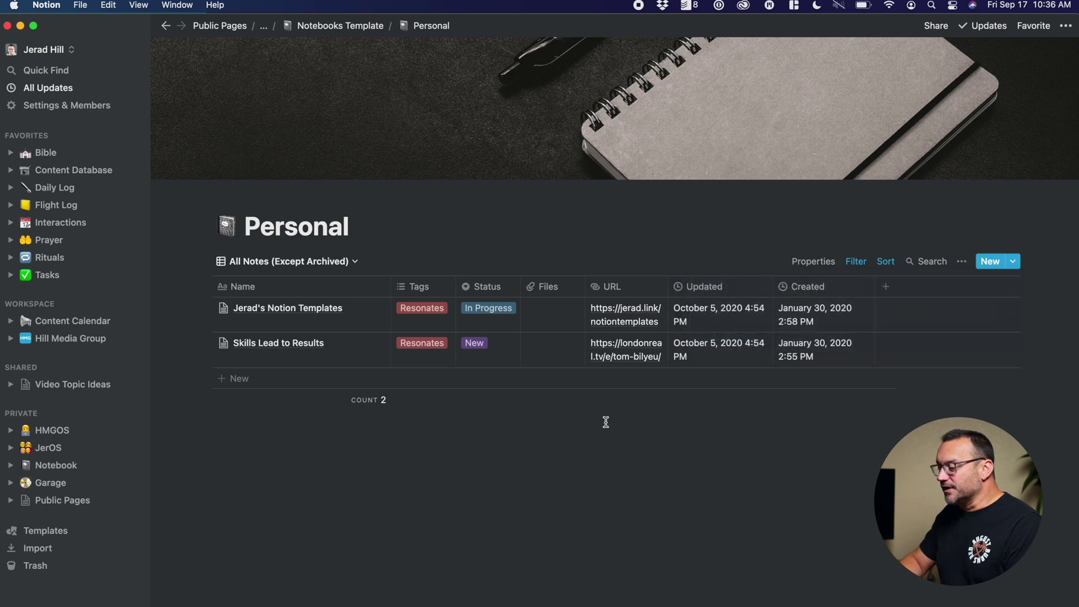
click(316, 262)
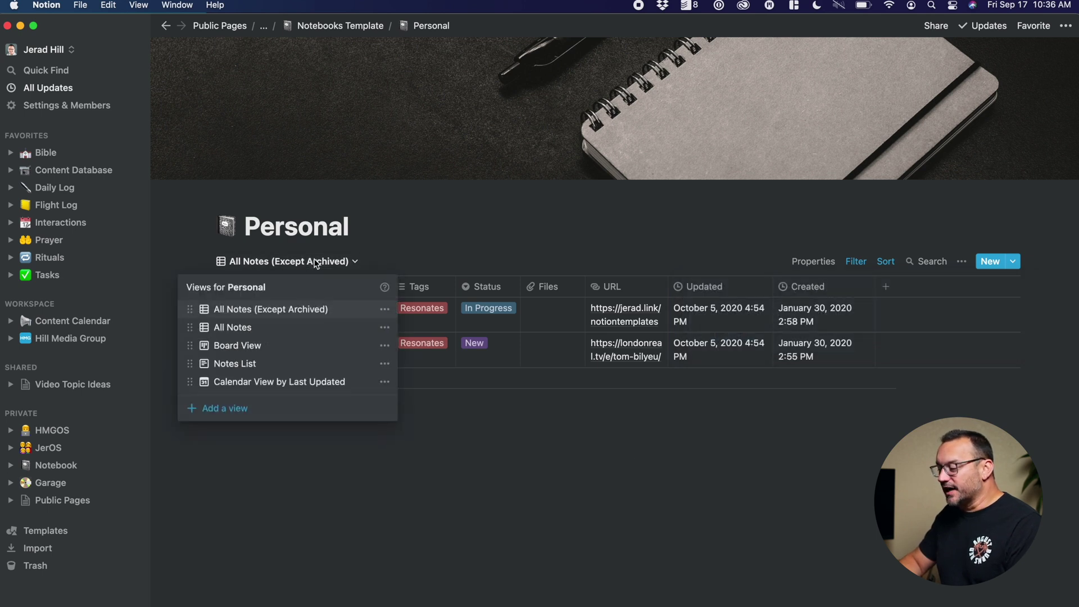
click(246, 332)
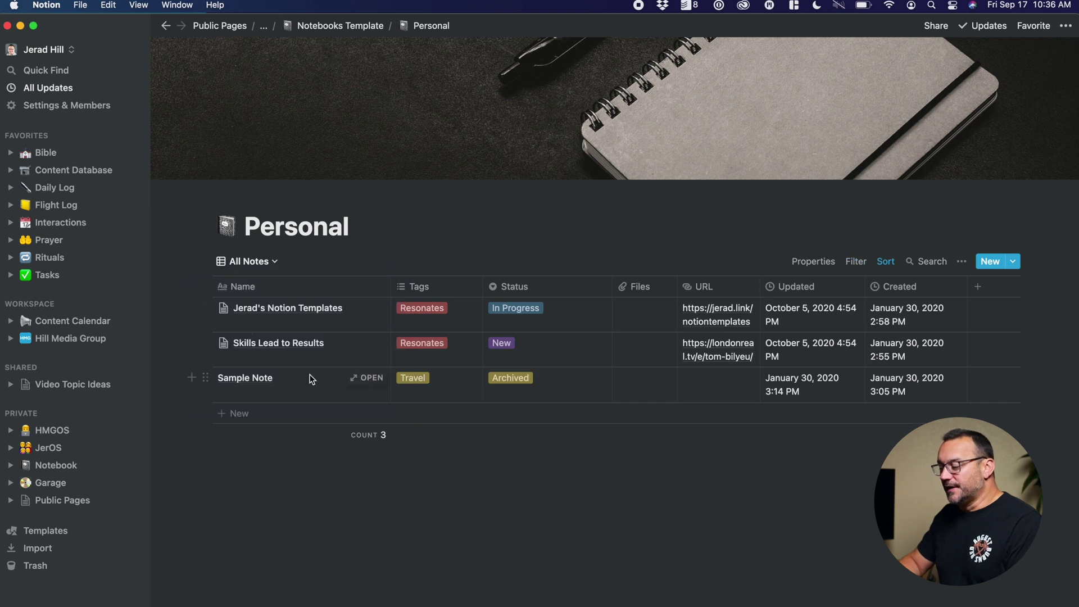
click(256, 262)
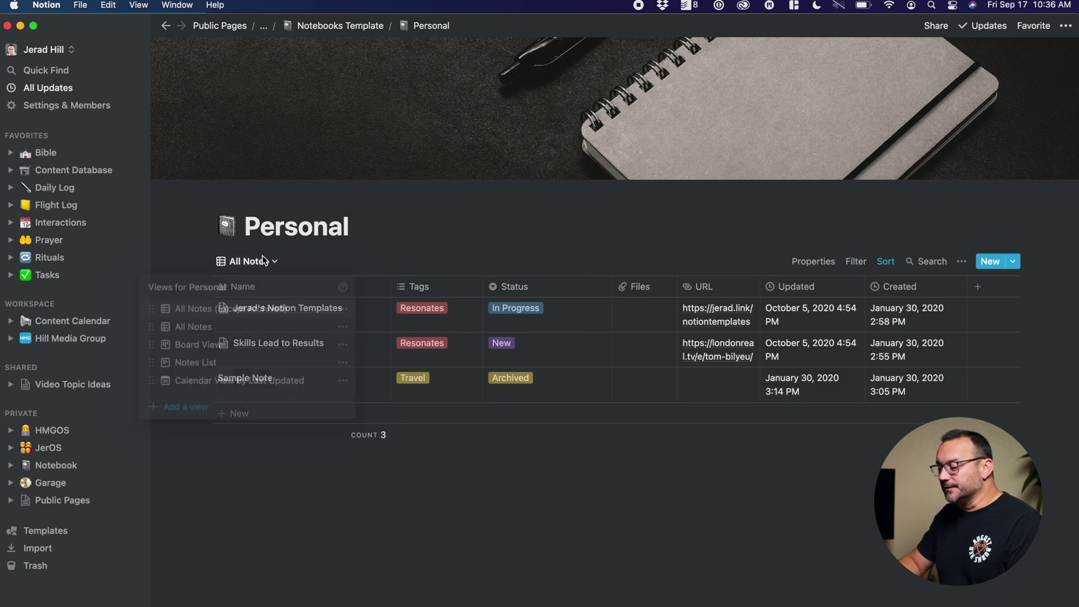
click(217, 344)
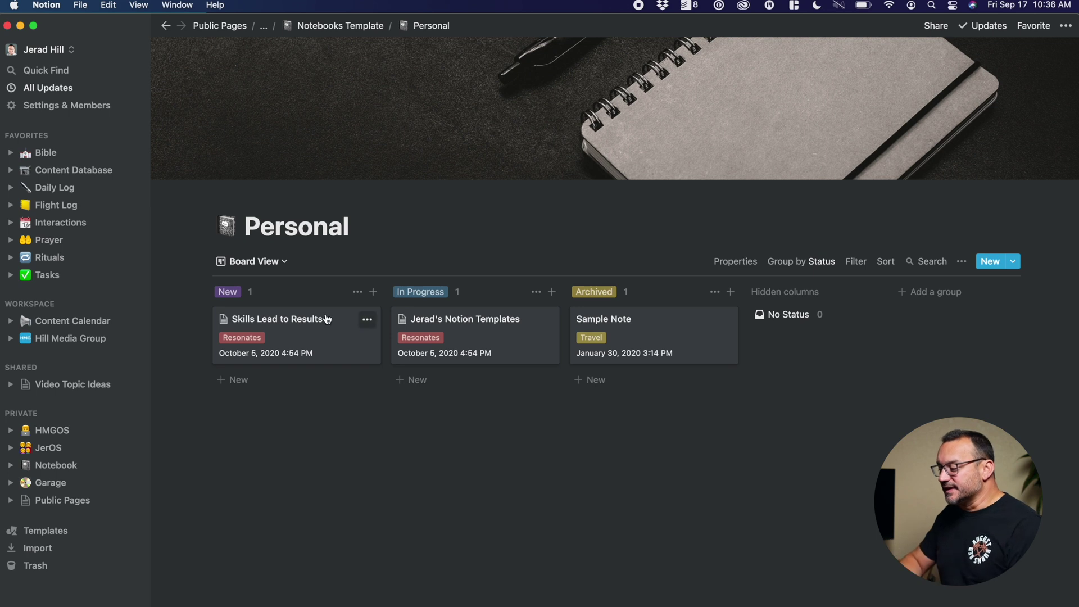
click(261, 261)
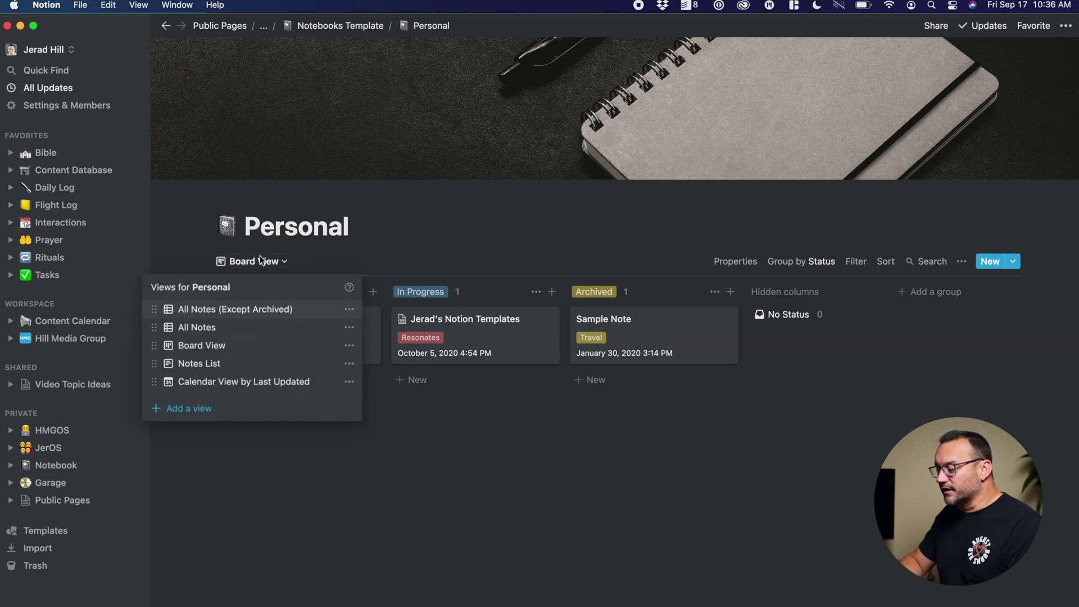
click(207, 365)
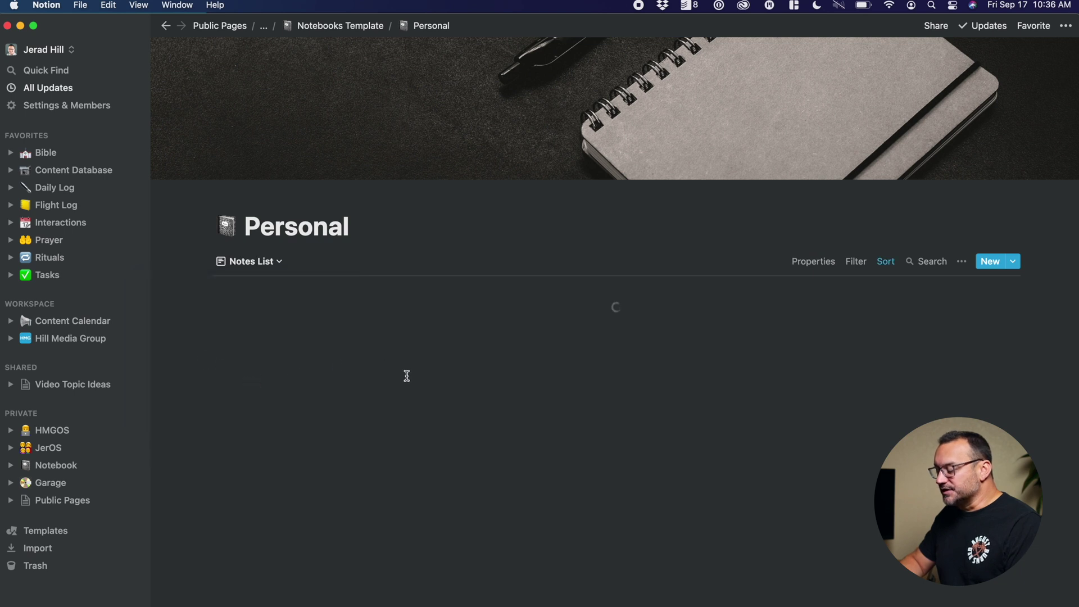
click(248, 262)
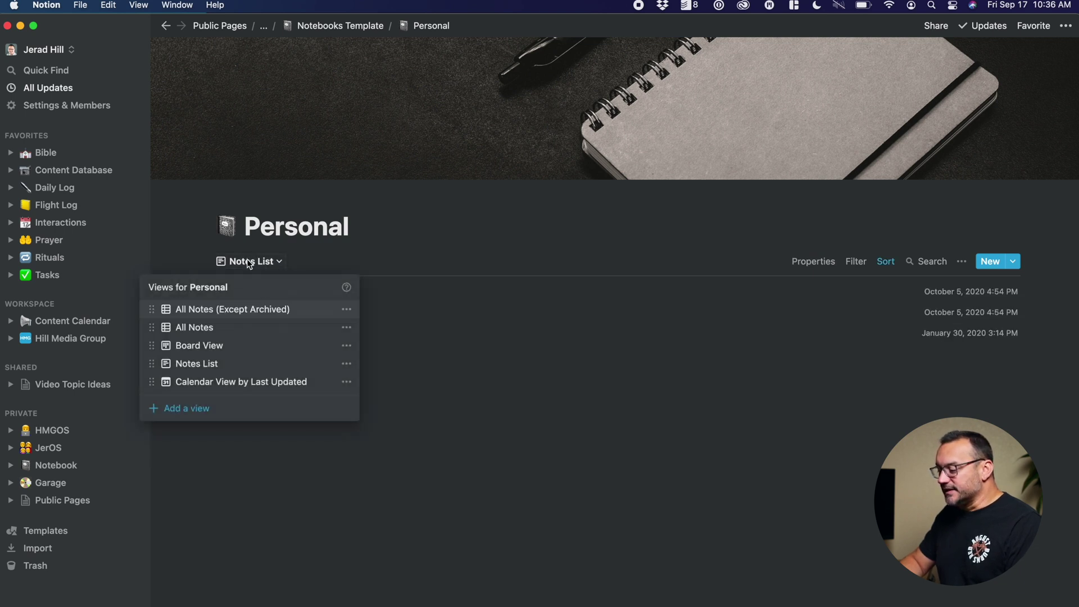
click(212, 311)
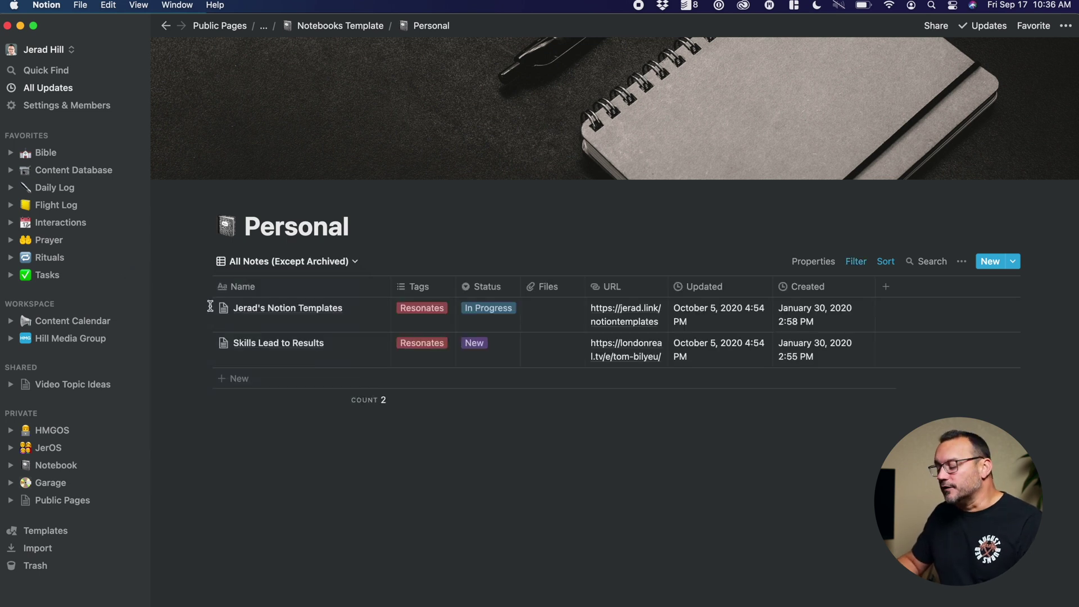